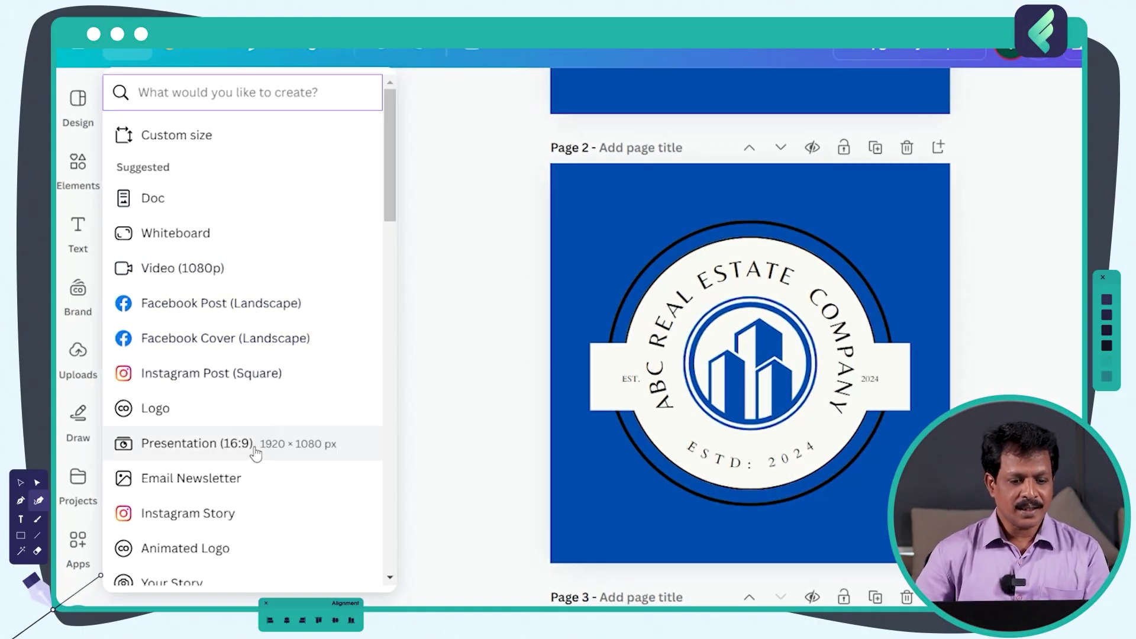
scroll(255, 453, down, 3)
scroll(255, 453, down, 3)
text(Thu)
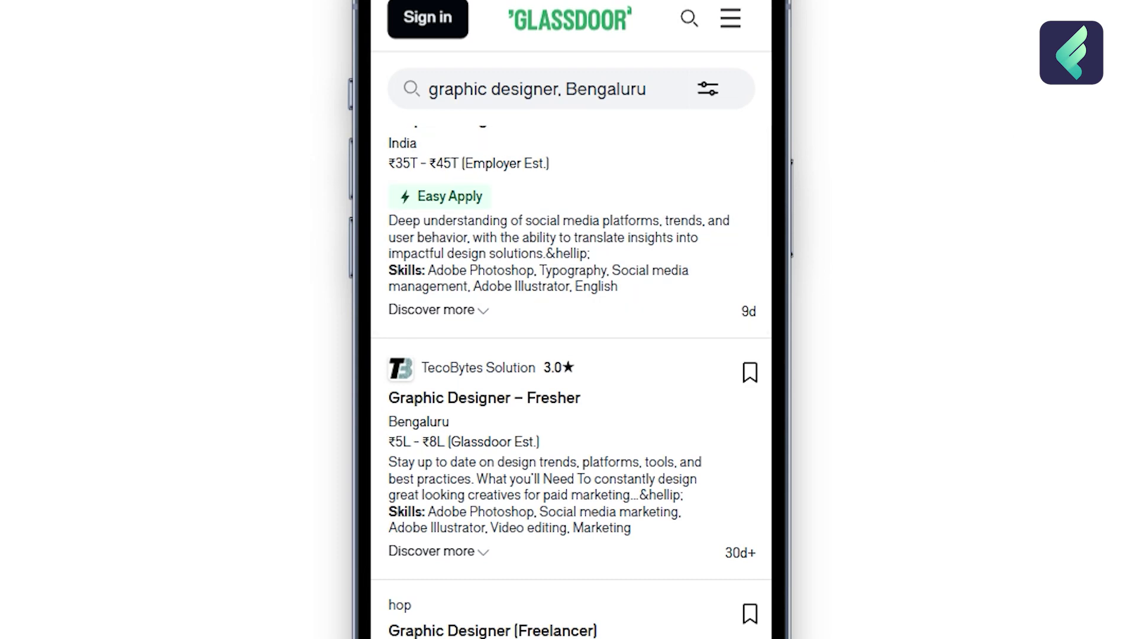
scroll(527, 335, down, 3)
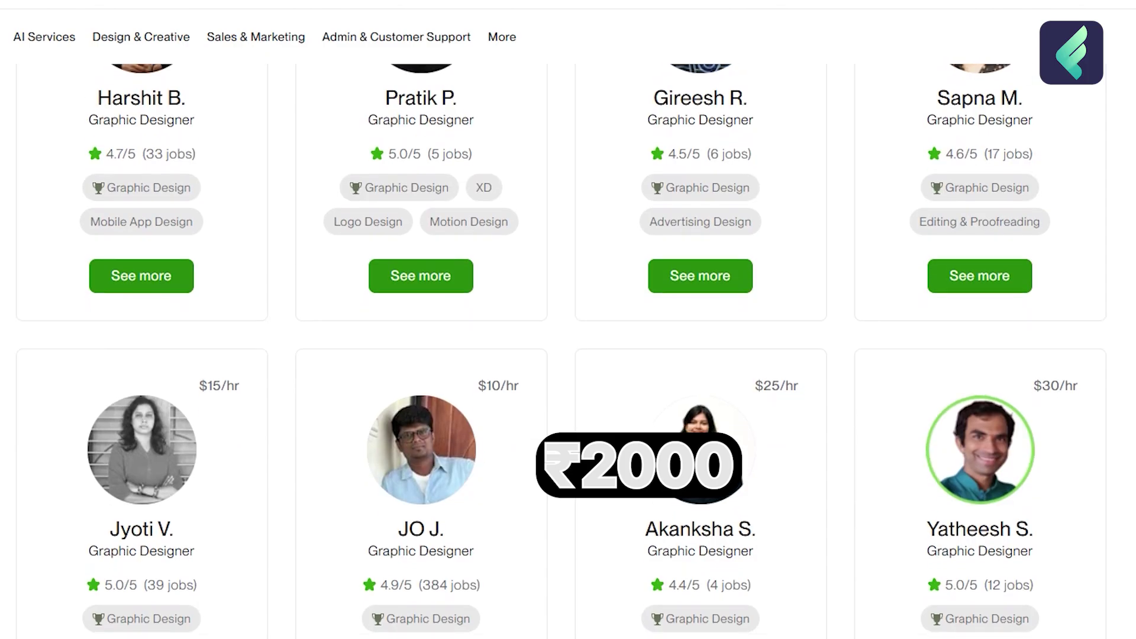
scroll(560, 351, down, 2)
scroll(561, 352, down, 10)
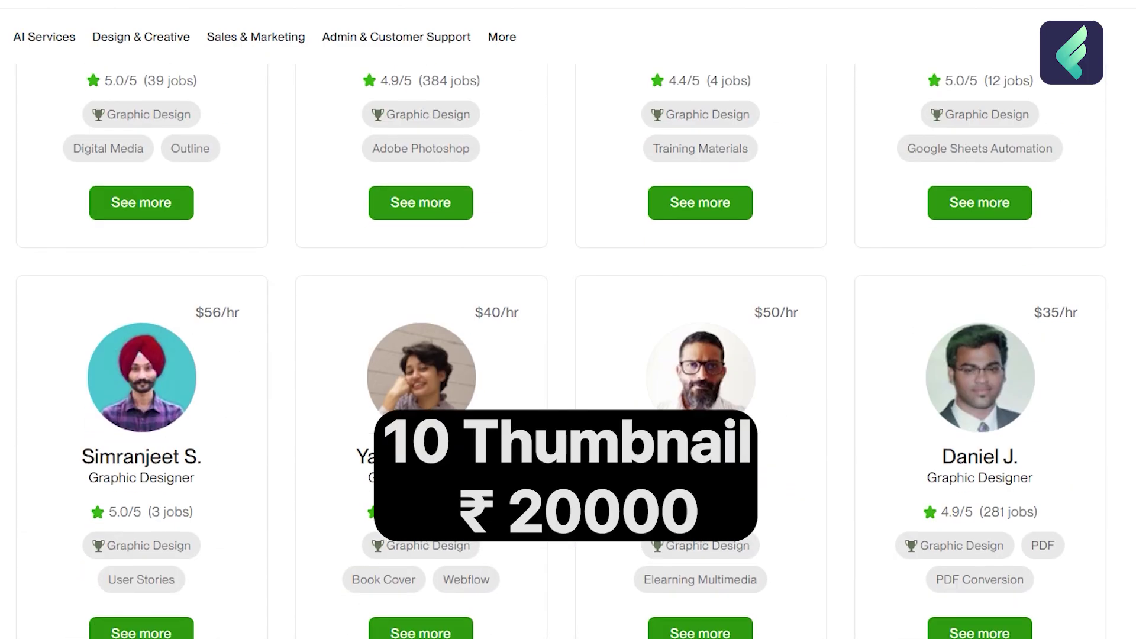
scroll(560, 352, down, 10)
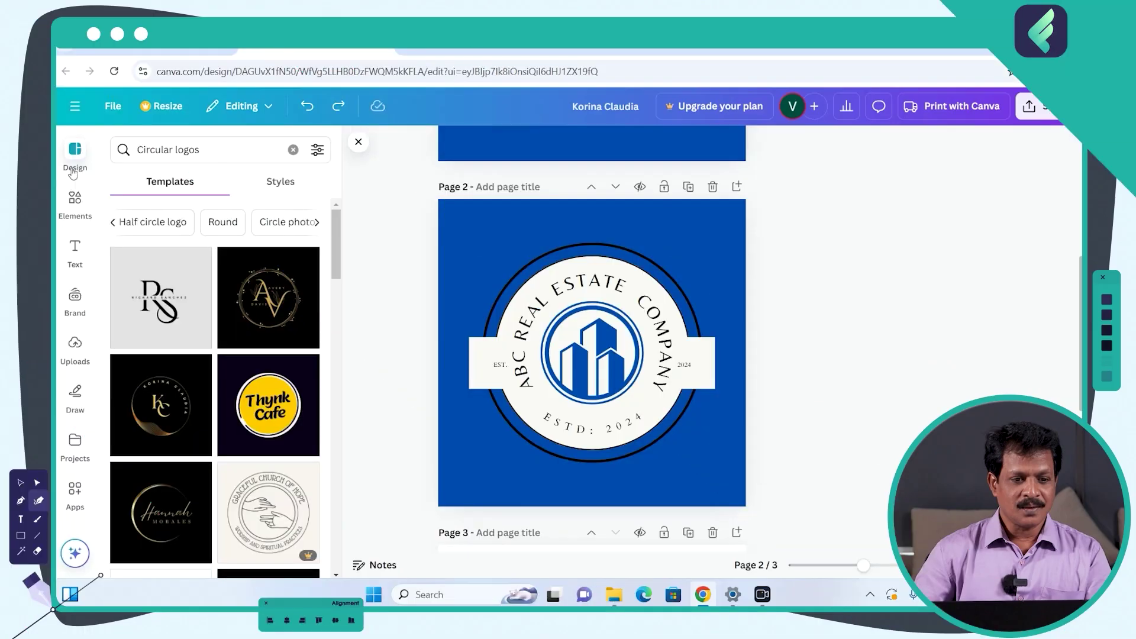
- Search the new design types for "Thumb" and create a YouTube Thumbnail design of 1280 × 720 px
click(74, 154)
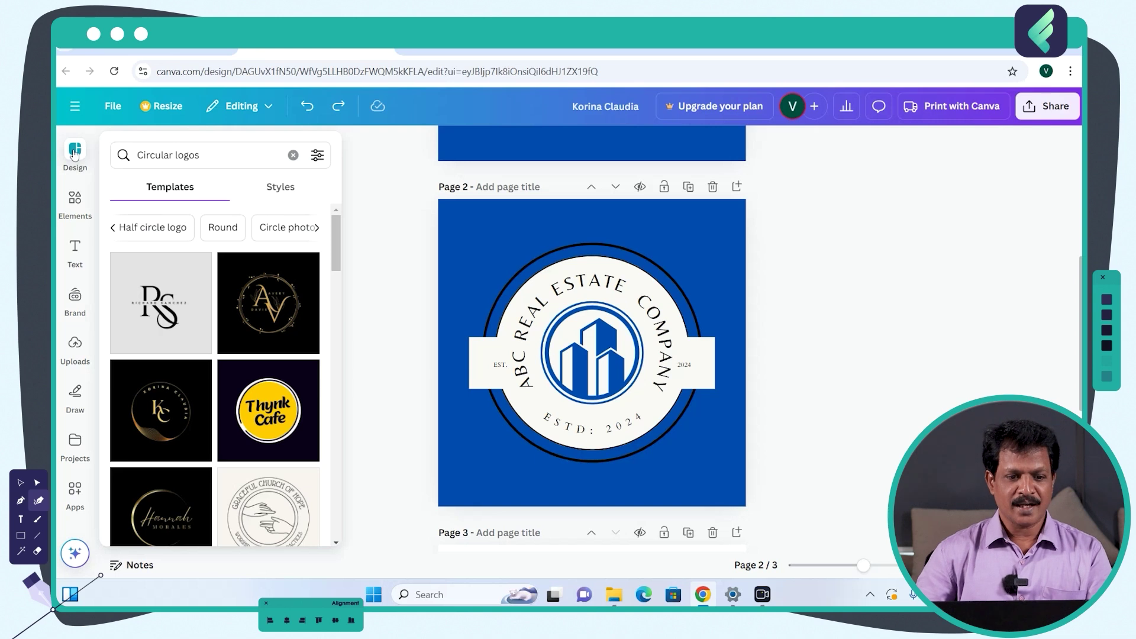
click(74, 153)
click(112, 106)
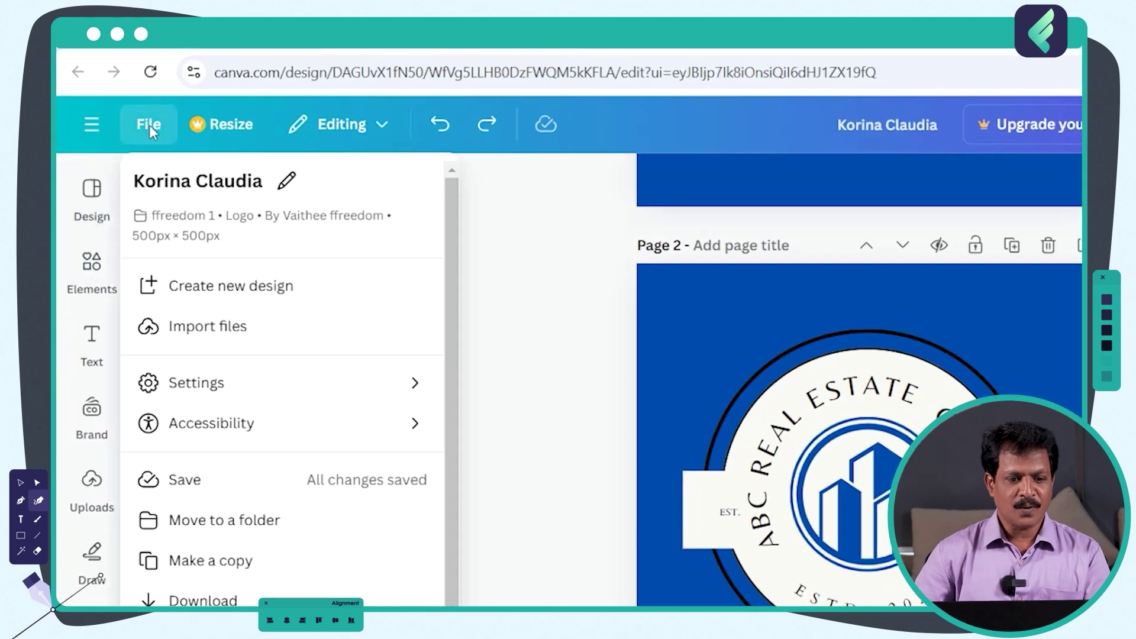
click(248, 290)
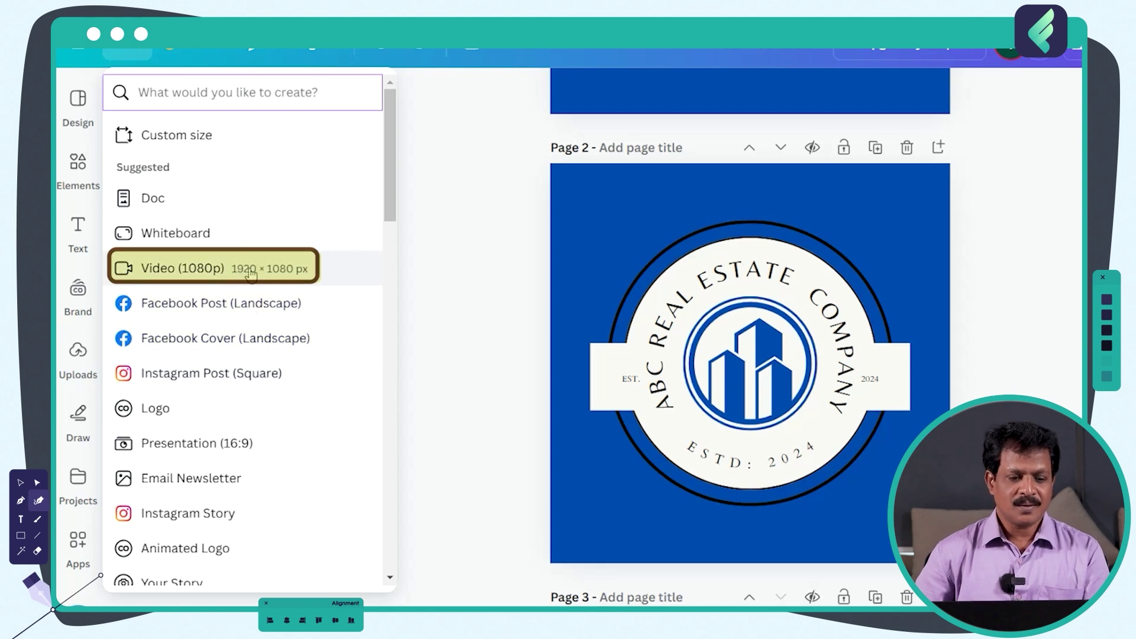
scroll(254, 444, down, 3)
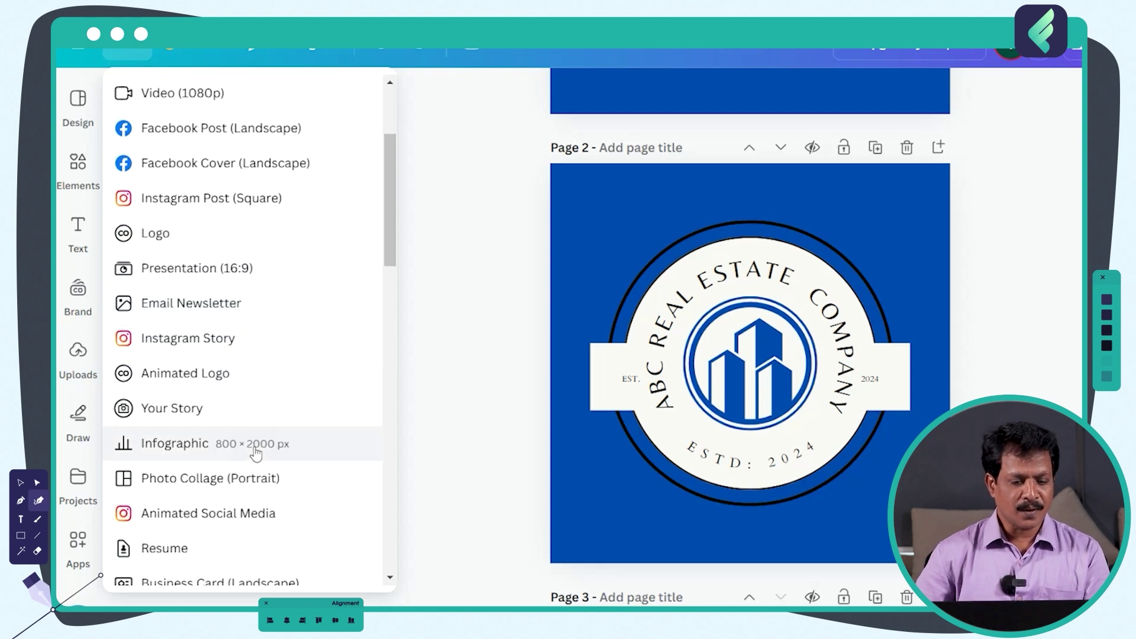
scroll(256, 452, down, 2)
scroll(225, 296, up, 5)
text(Thumb)
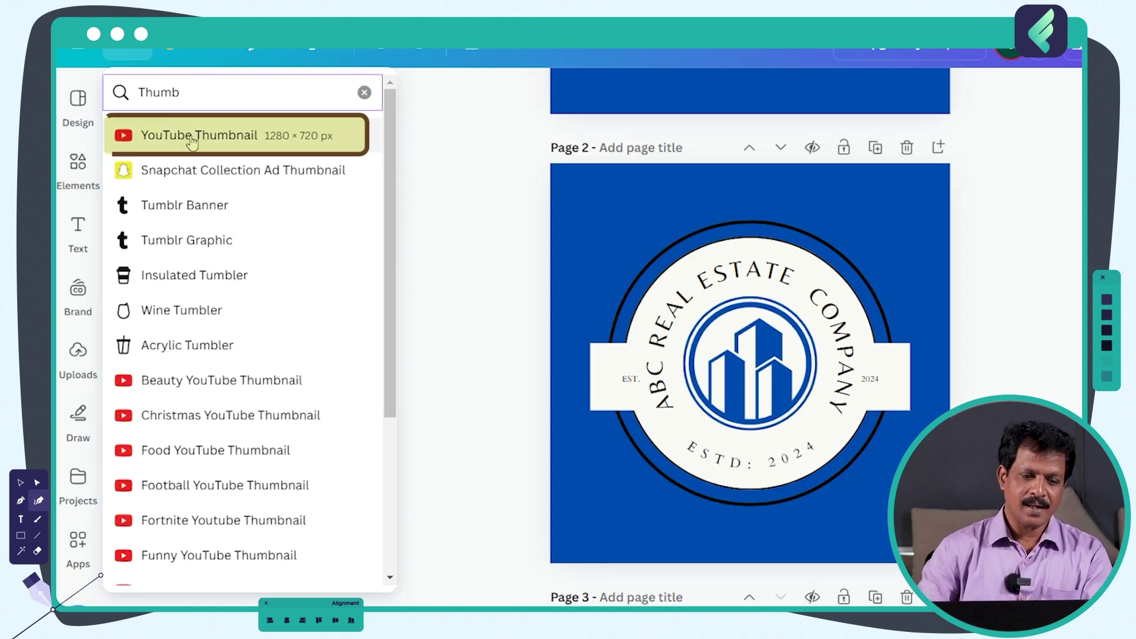
click(240, 137)
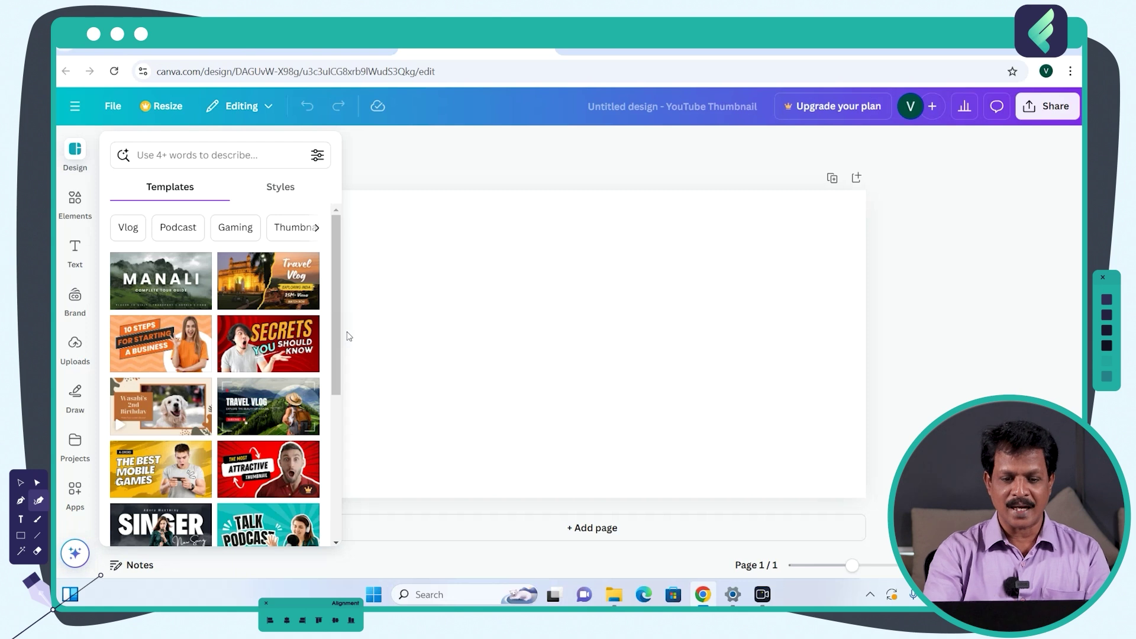
- Search the templates for "real estate" and apply the "Real Estate in New Reality" template to the blank page
click(348, 336)
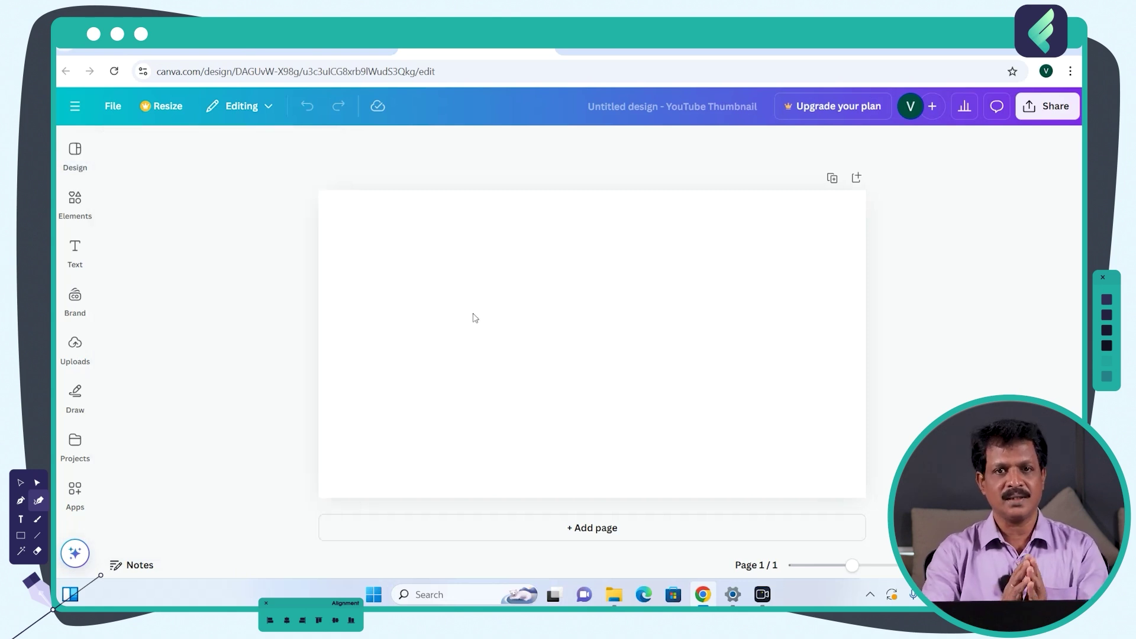
click(417, 282)
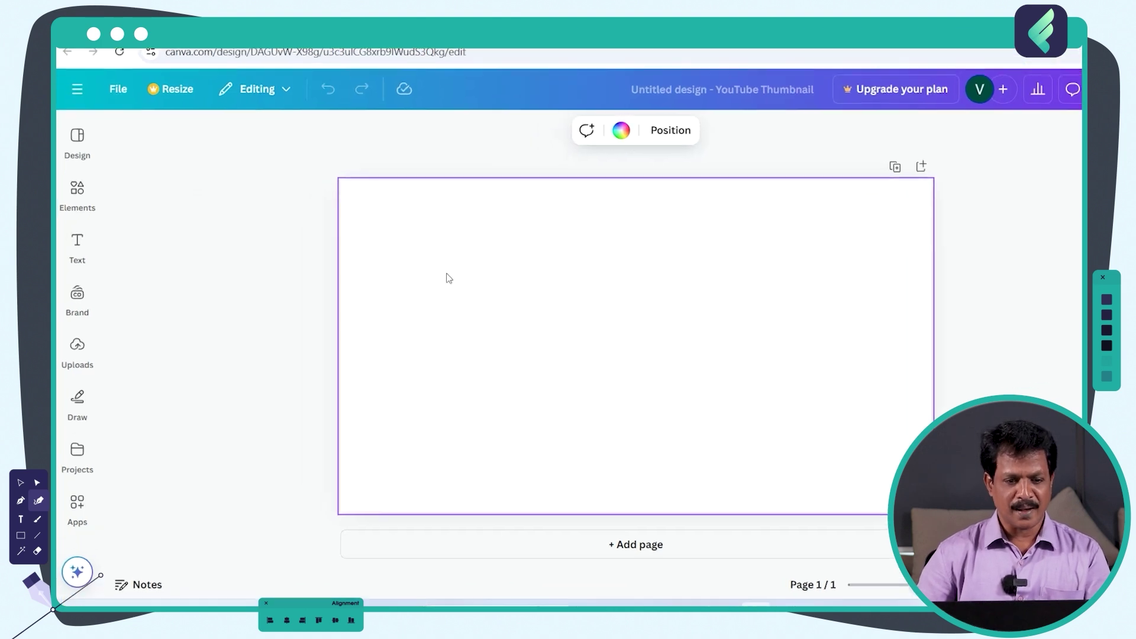
click(75, 149)
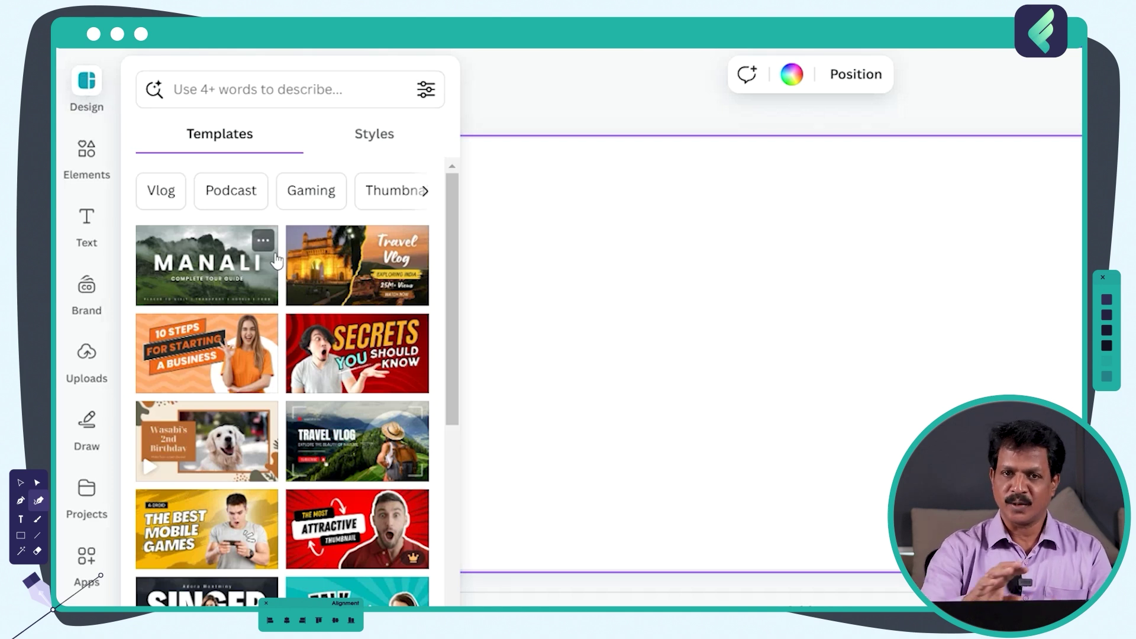
click(280, 83)
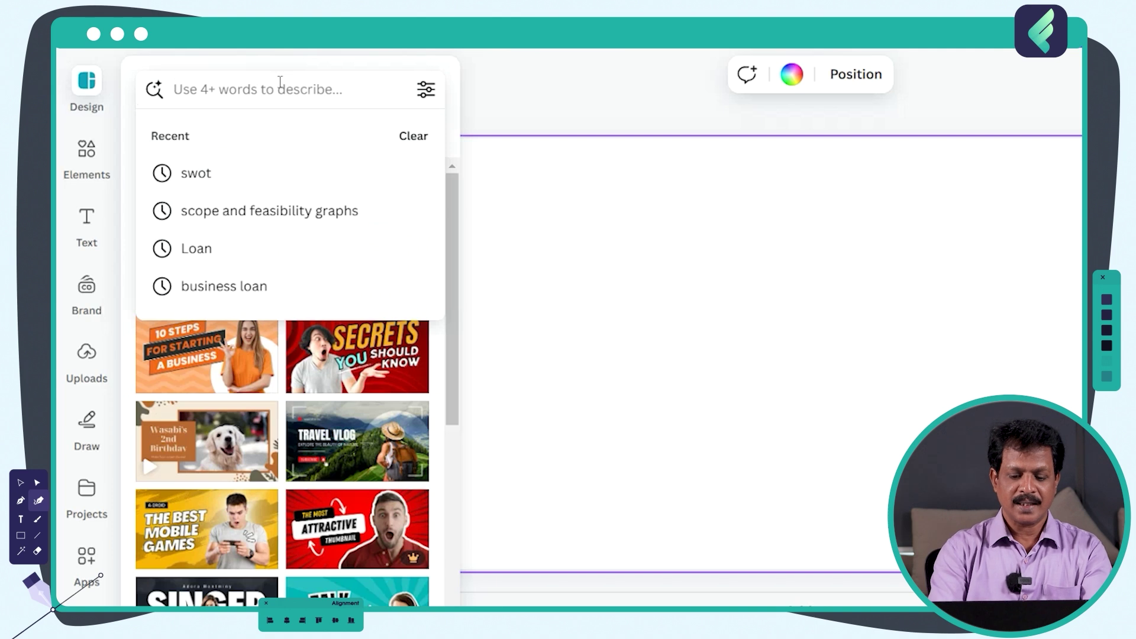
text(RE)
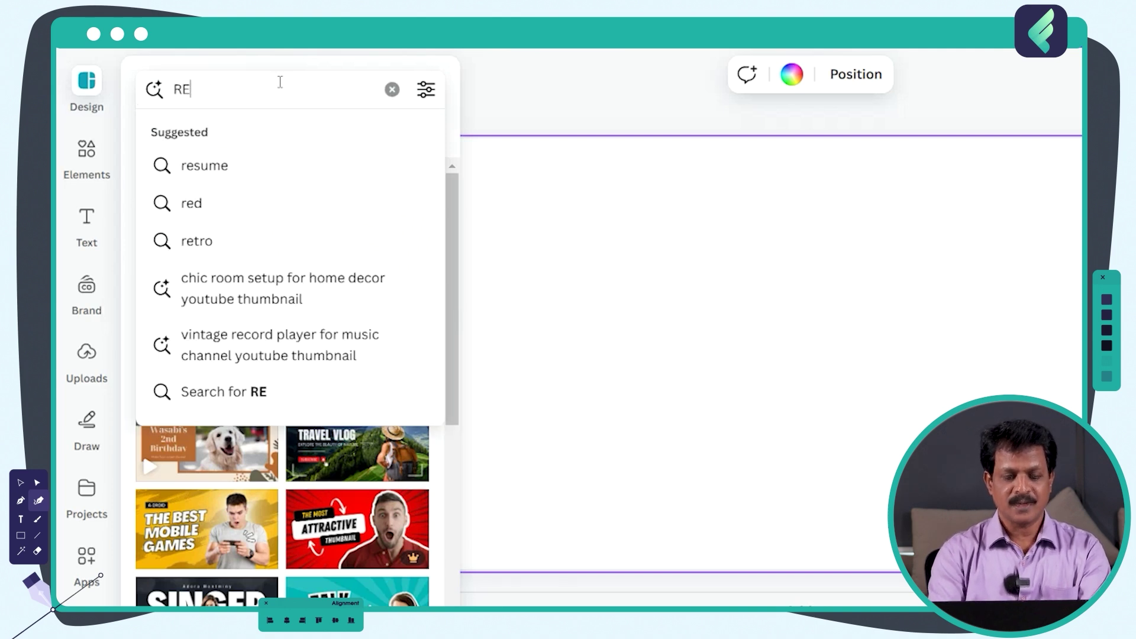
text(AL es)
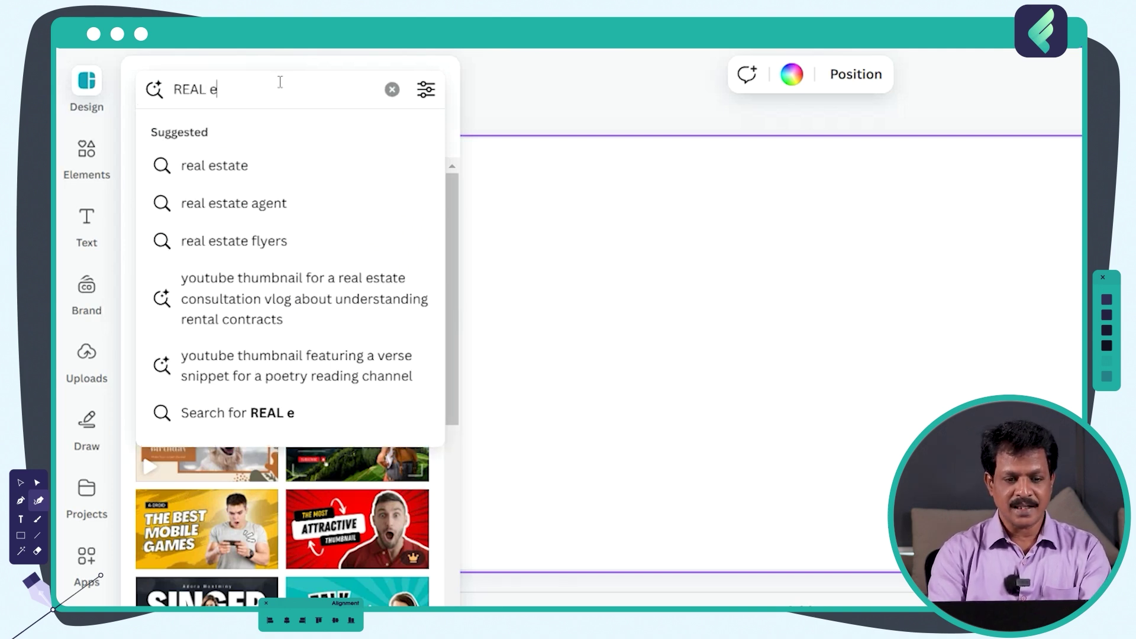
key(Down)
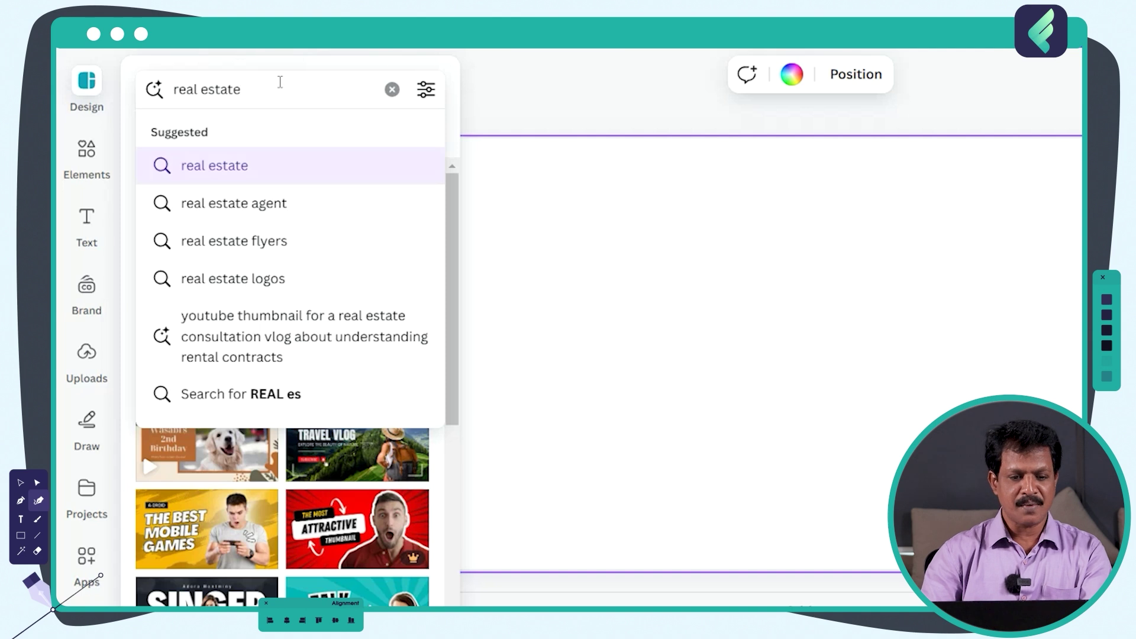
click(240, 169)
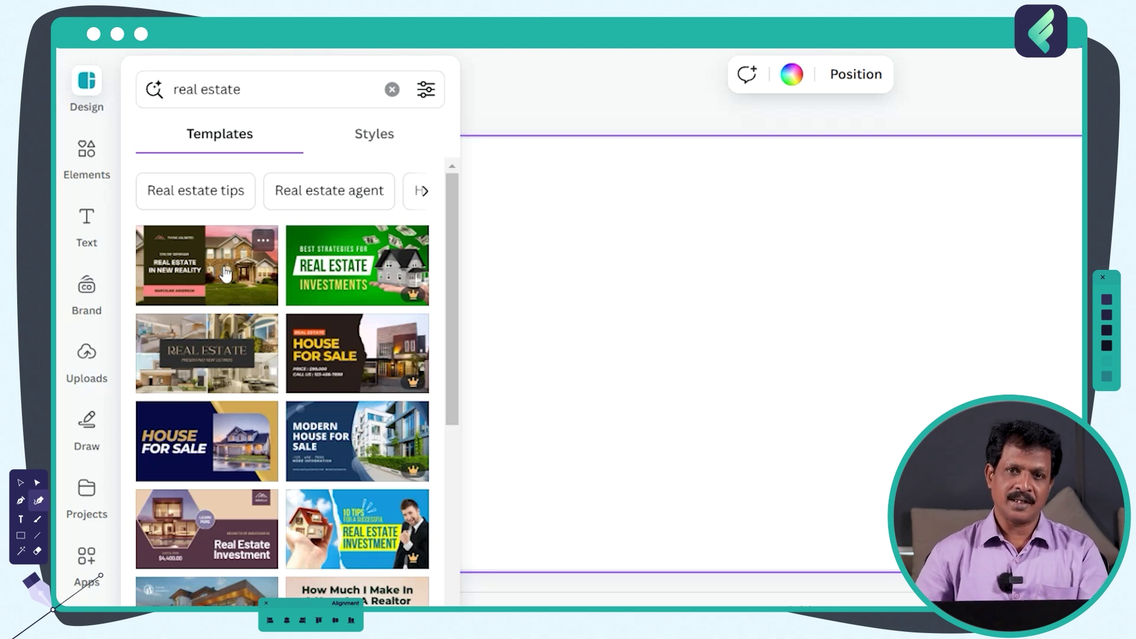
click(225, 274)
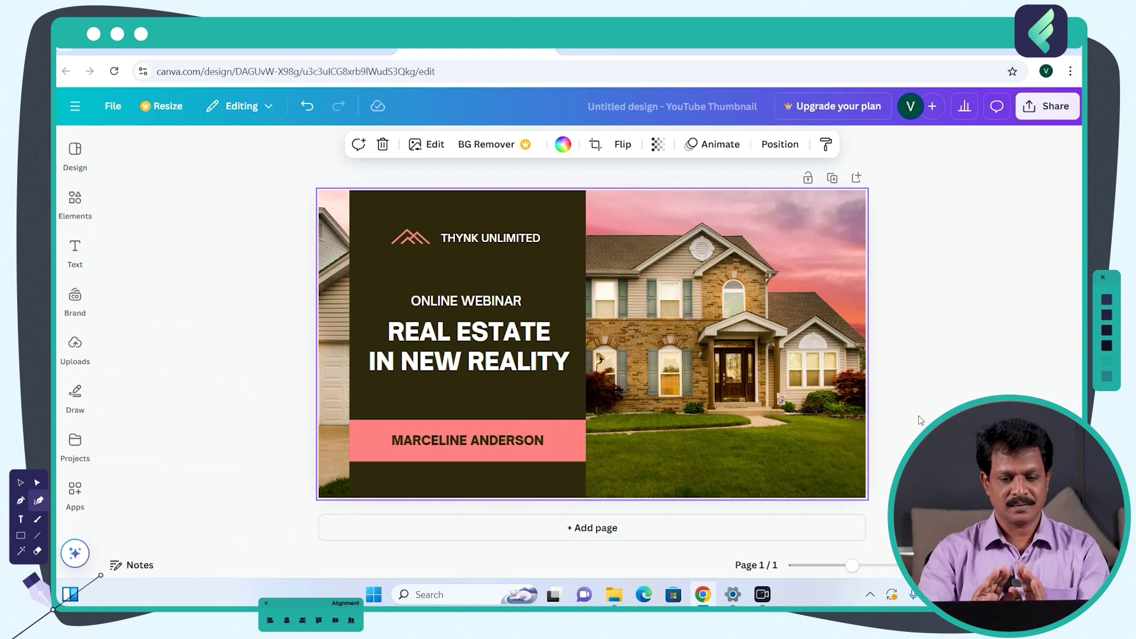
click(983, 348)
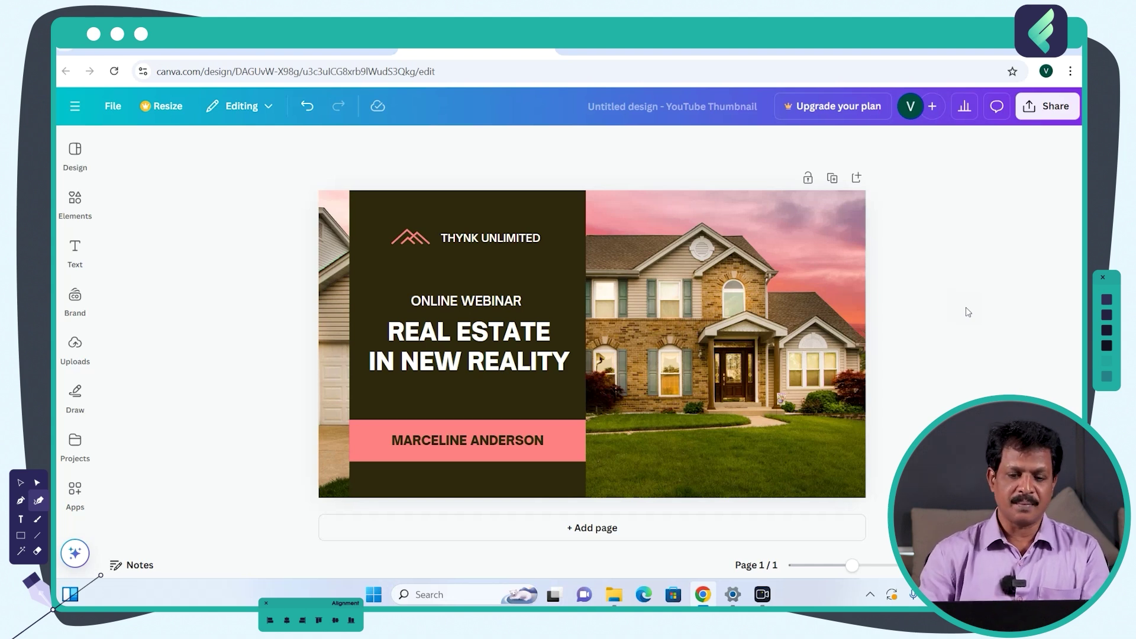
- Replace the template's large headline text with "ABC REAL ESTATE"
click(491, 367)
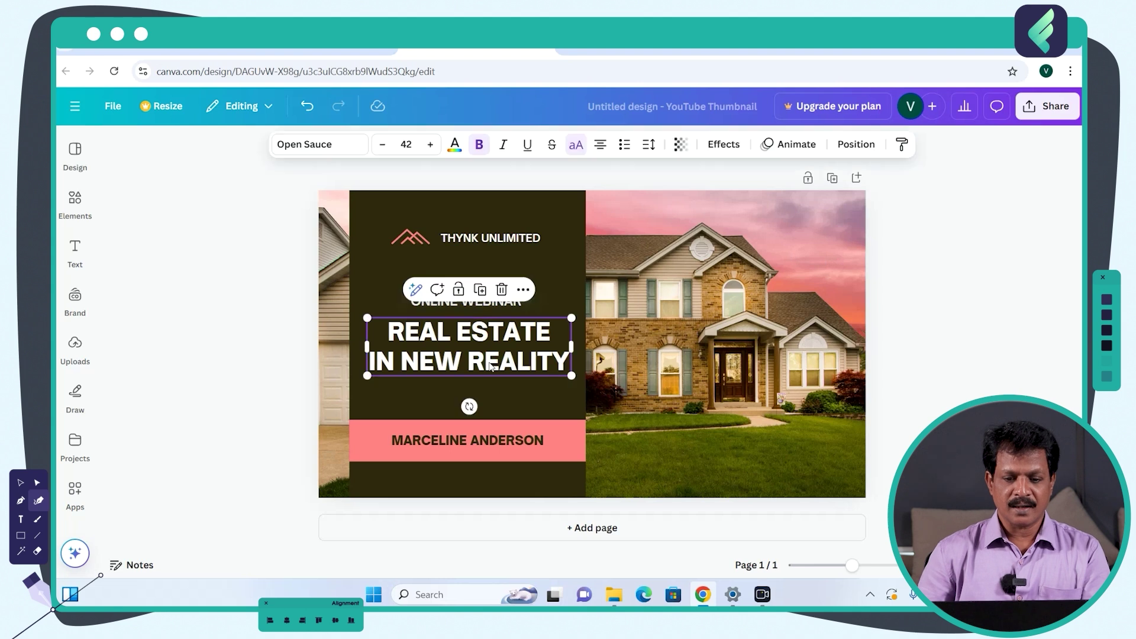
double_click(491, 366)
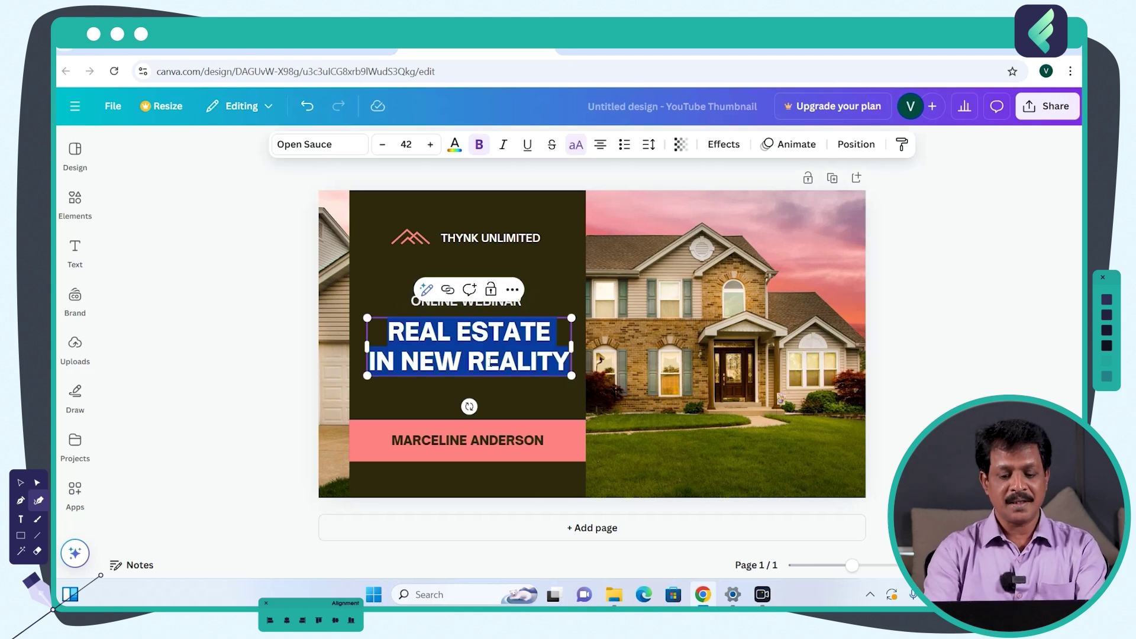
text(AB)
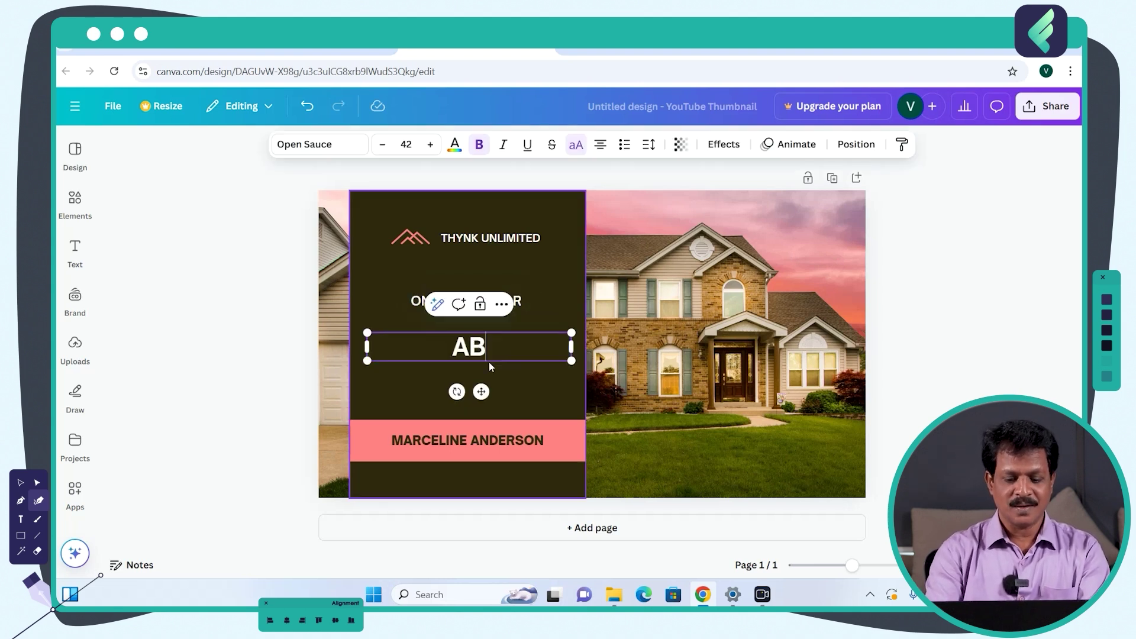
text(C REAL ESTATE)
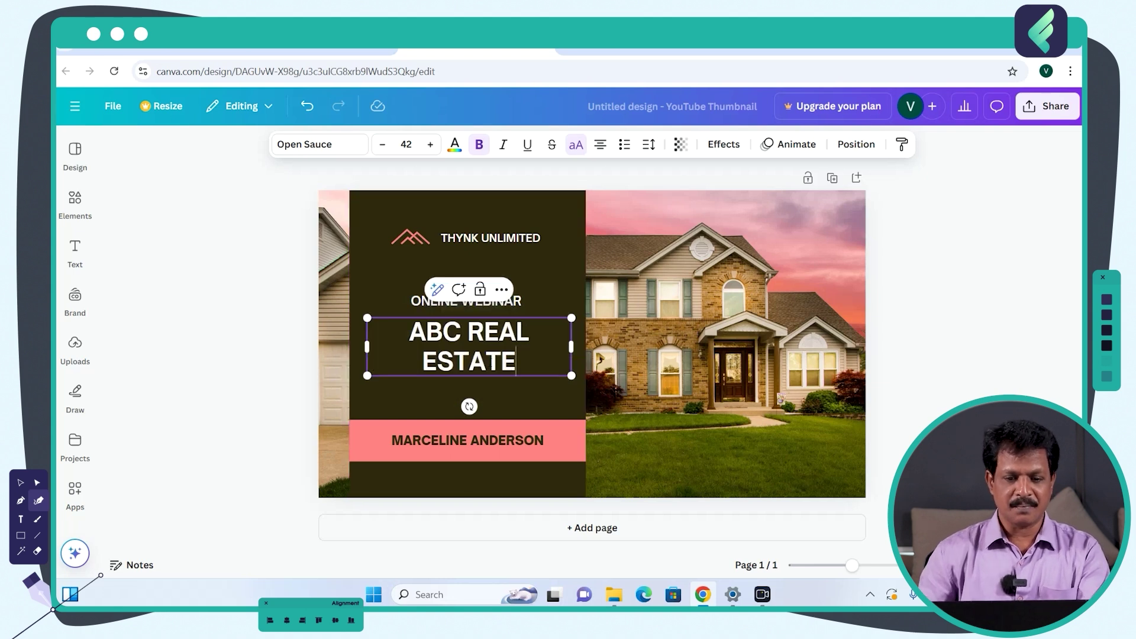
click(530, 267)
- Replace the small line of text above the headline with "YOUTUBE"
click(489, 307)
double_click(489, 303)
text(YOUT)
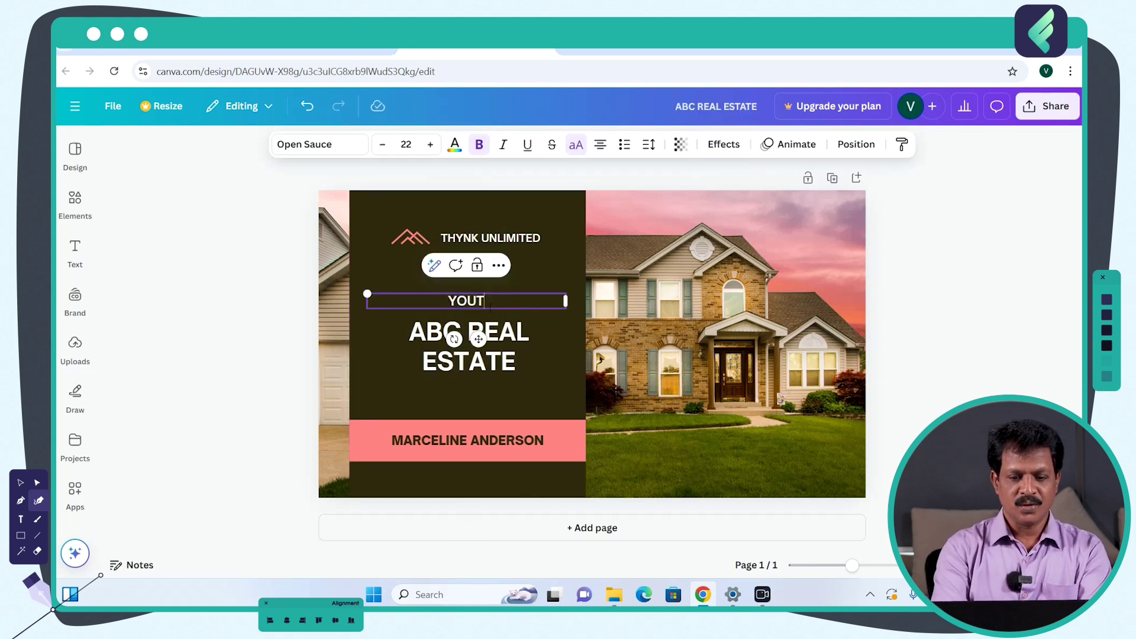
text(UBE)
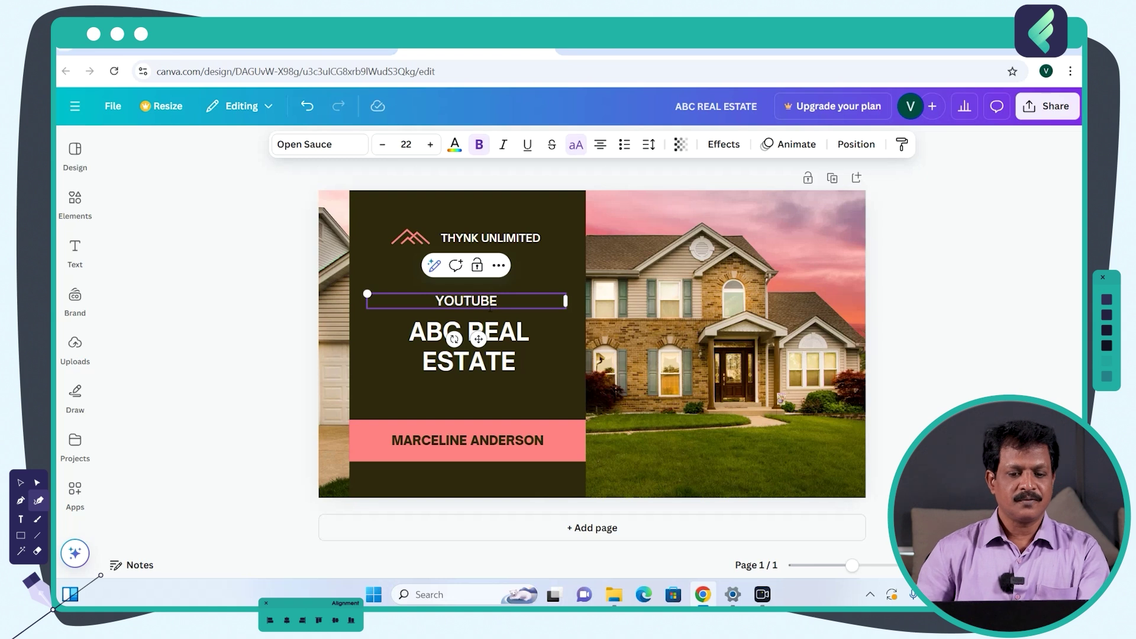
click(400, 402)
- Replace the company name beside the roof logo with "ABC REAL ESTATE COMPANY"
click(506, 240)
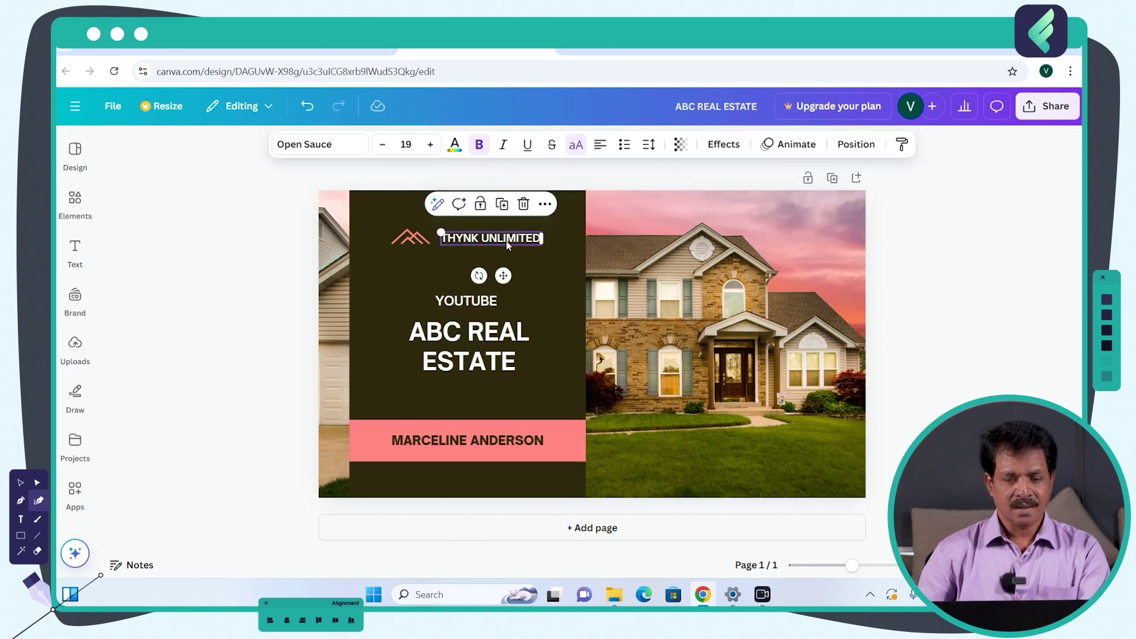
double_click(506, 241)
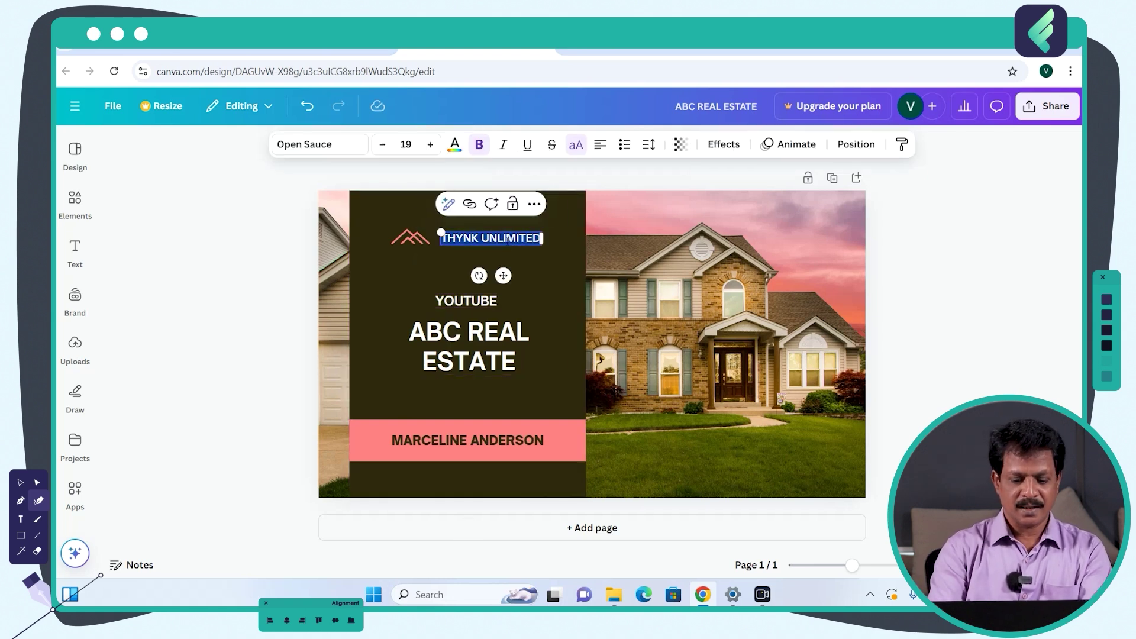
text(ABC REAL ESTATE COMPANY)
- Clear the large headline in the dark panel and change it to "14 VILLAS LEFT"
click(506, 351)
click(510, 354)
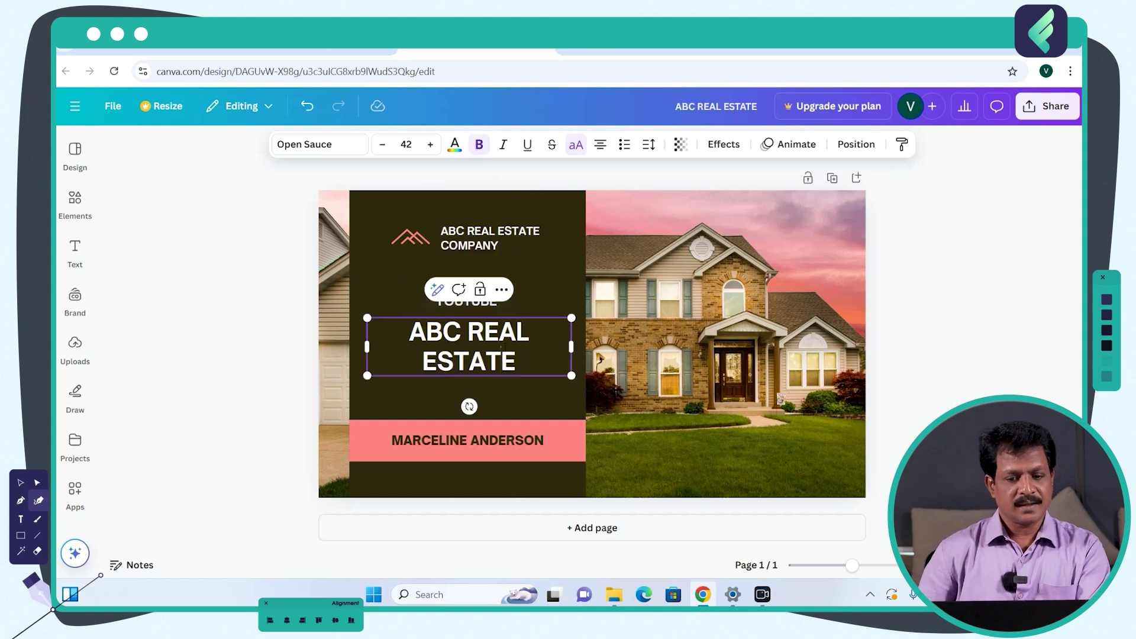
key(BackSpace)
key(BackSpace)
key(BackSpace)
key(BackSpace)
key(BackSpace)
key(BackSpace)
key(BackSpace)
key(BackSpace)
key(BackSpace)
key(BackSpace)
key(BackSpace)
key(BackSpace)
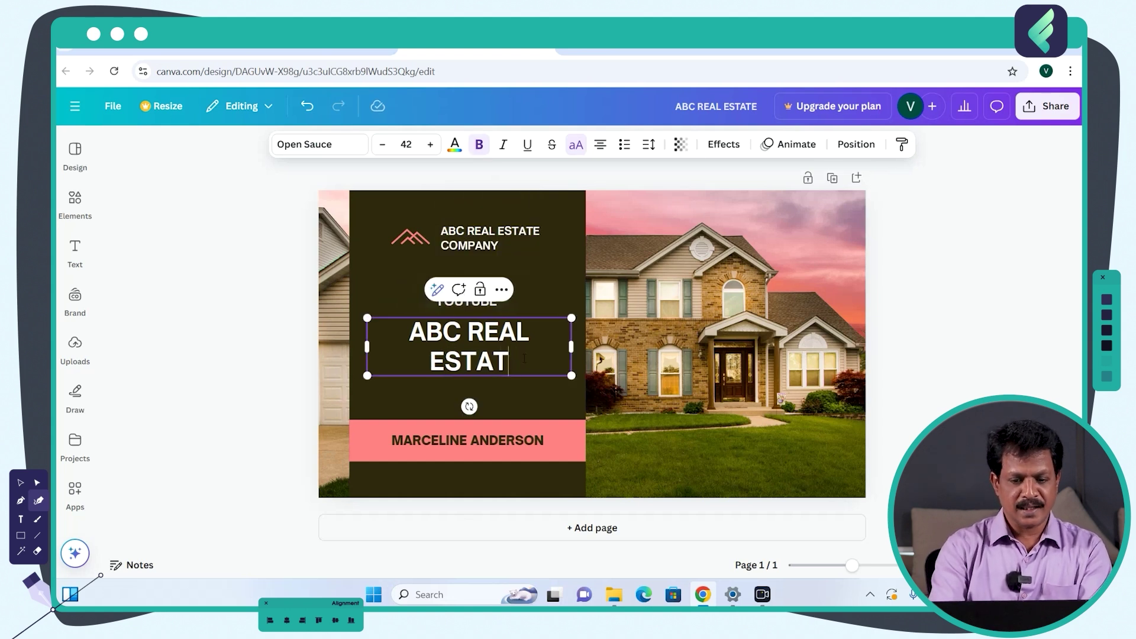
key(BackSpace)
key(BackSpace)
key(BackSpace)
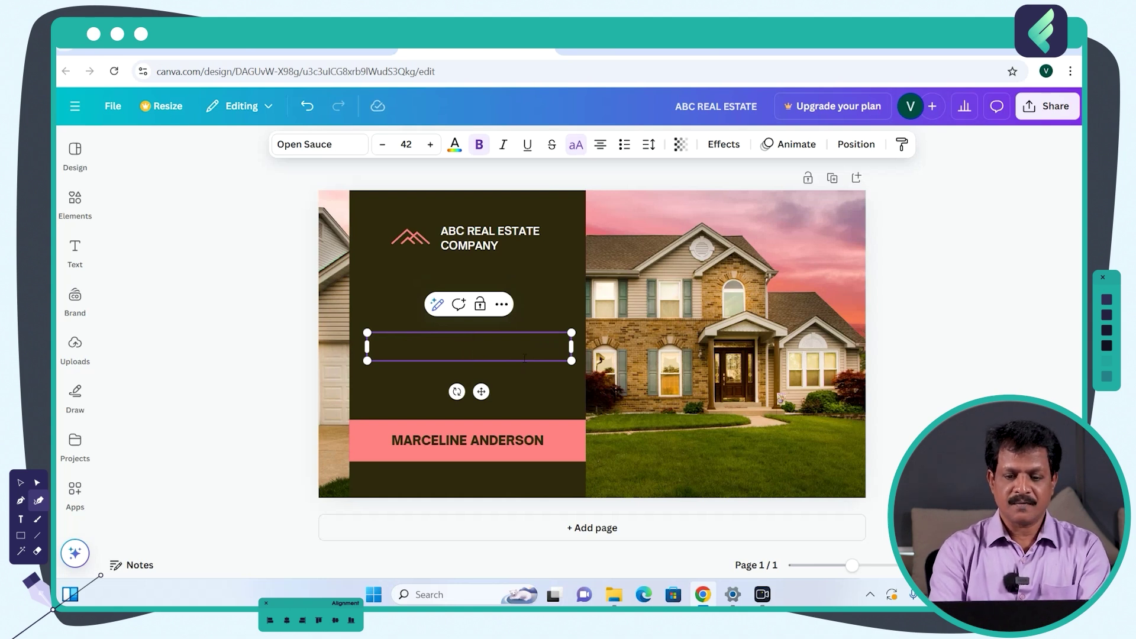
key(ctrl+z)
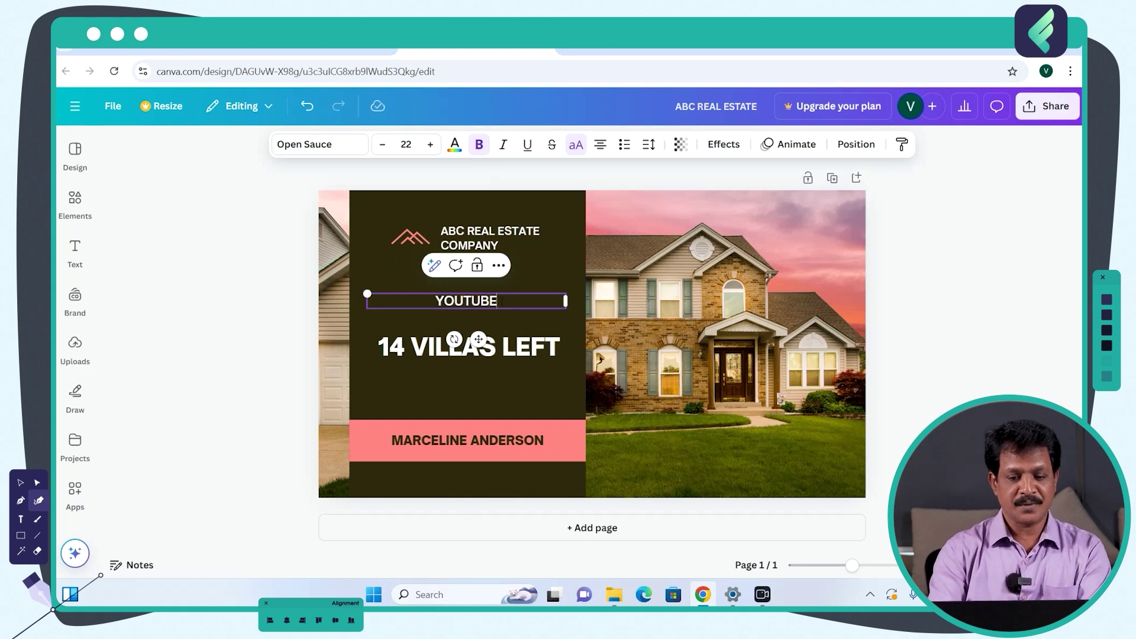
- Change the small line of text above the headline to "NEAR TO CHENNAI"
key(BackSpace)
key(BackSpace)
key(BackSpace)
key(BackSpace)
key(BackSpace)
key(BackSpace)
key(BackSpace)
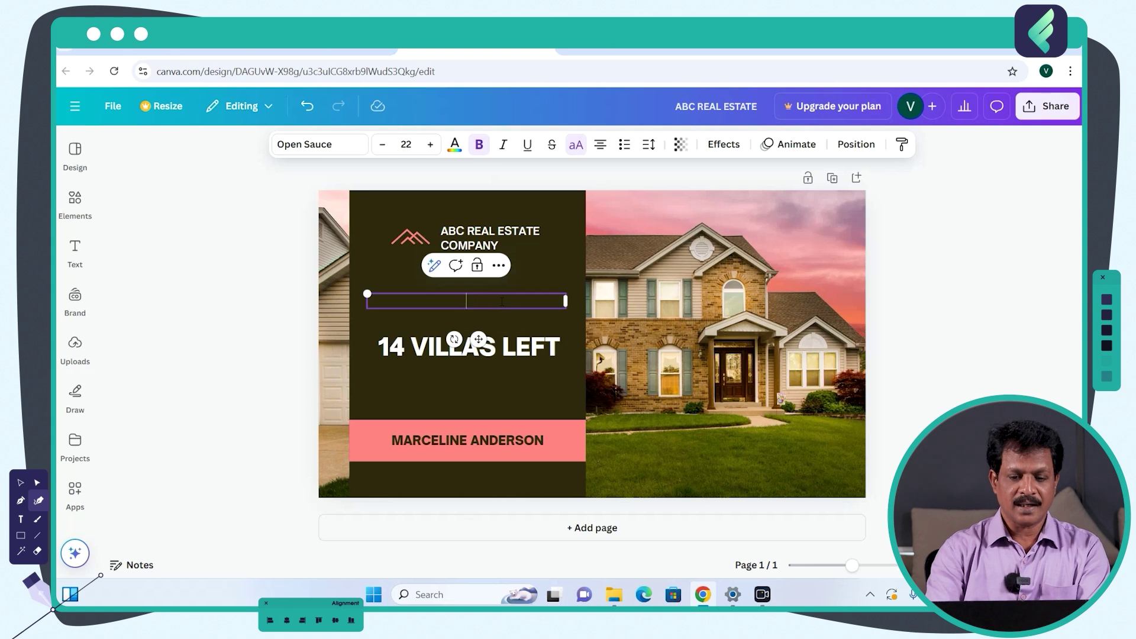
text(NEAR TO CHEN)
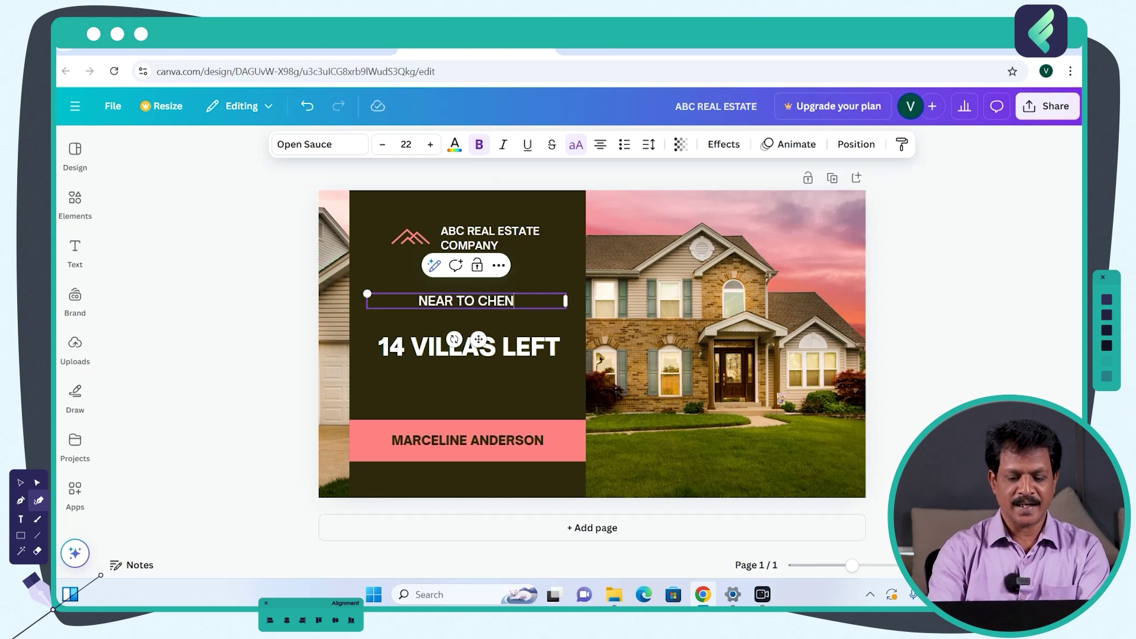
text(NAI)
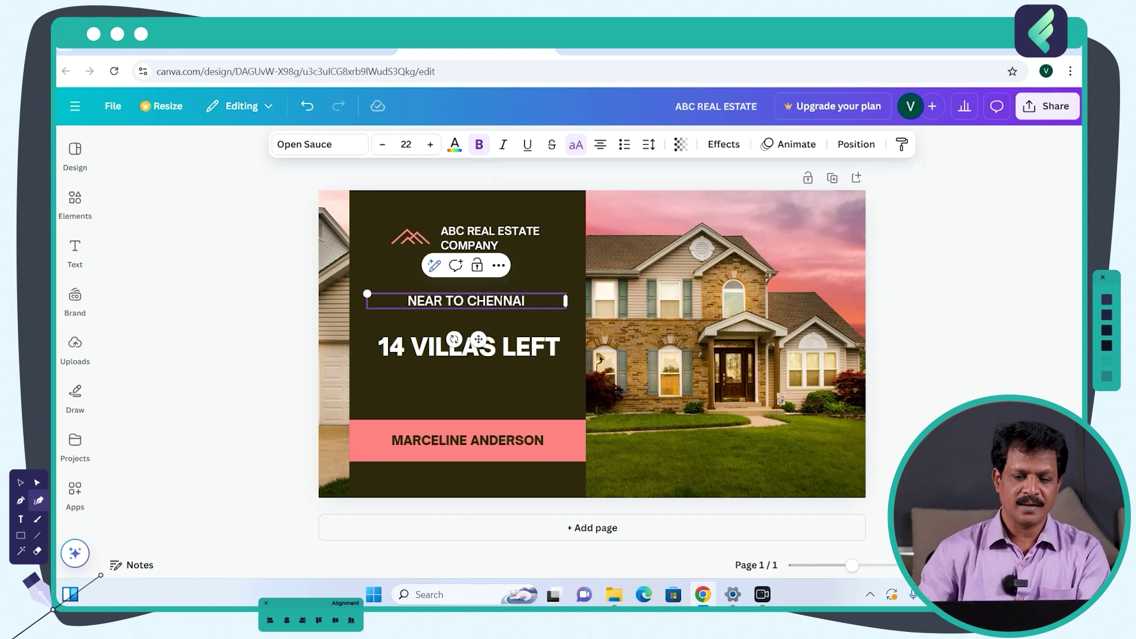
- Replace the person's name in the pink band with "ABC VILLAS"
click(472, 383)
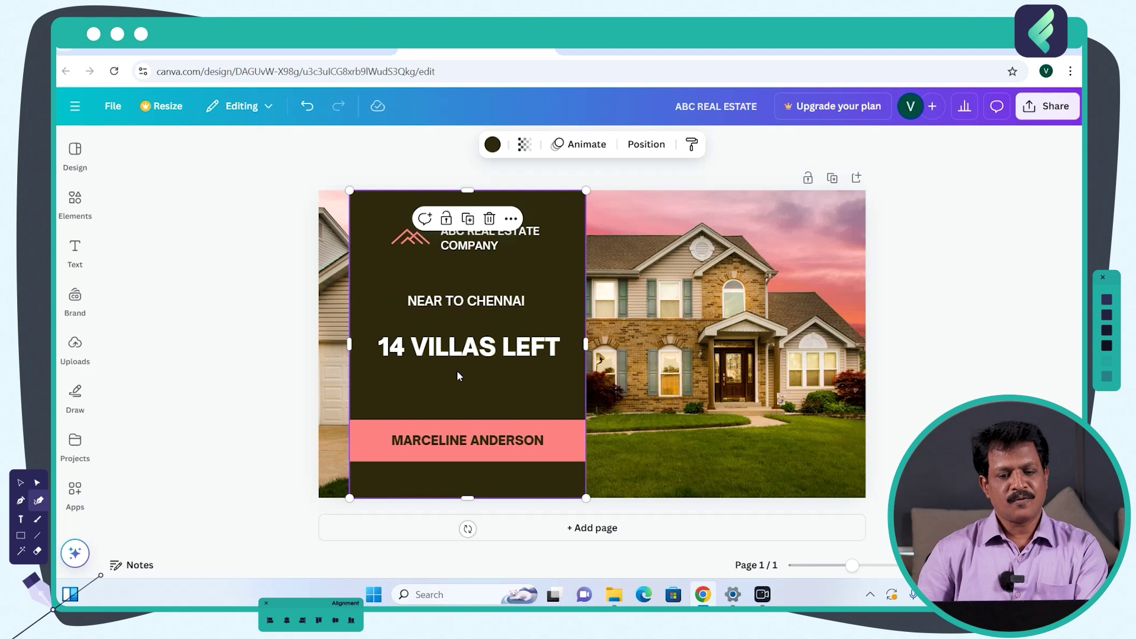
click(521, 444)
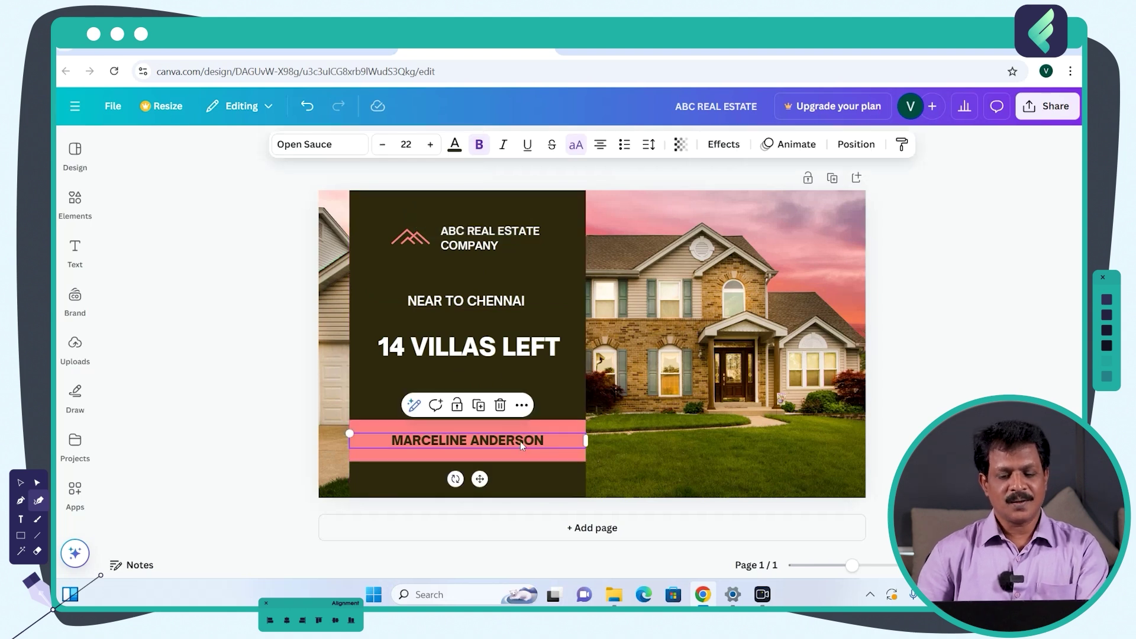
click(520, 442)
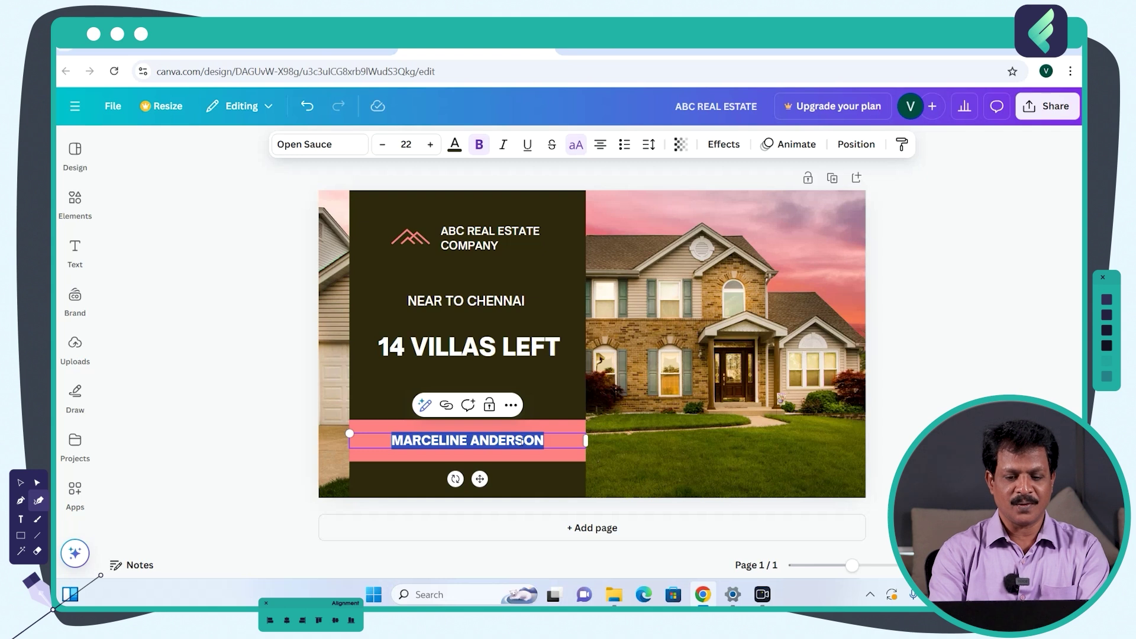
text(ABC )
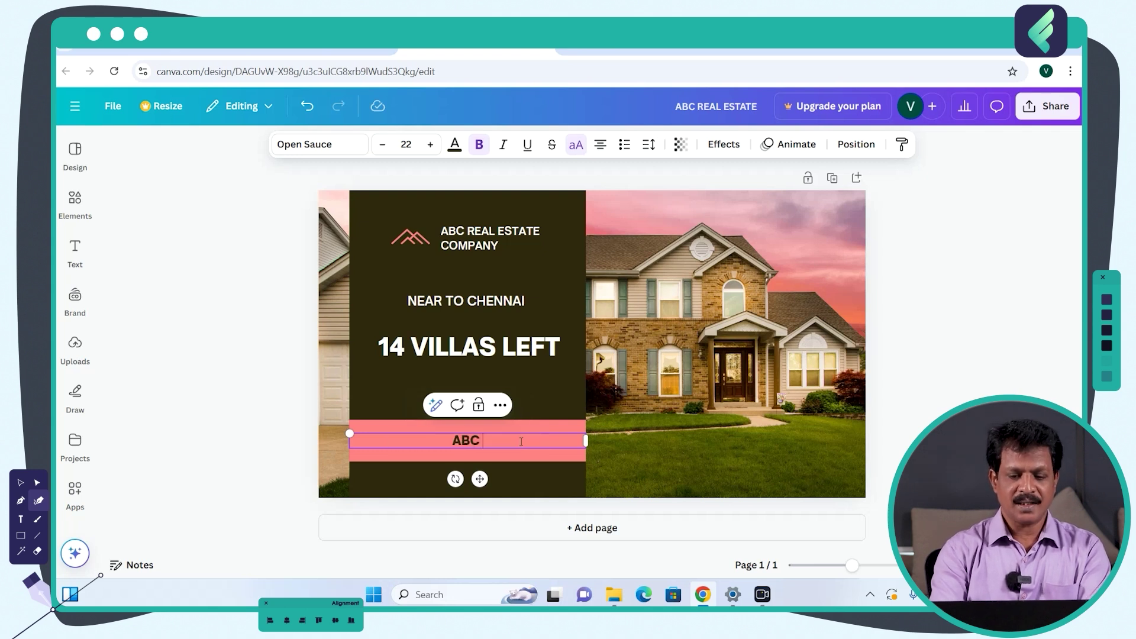
text(VILLAS)
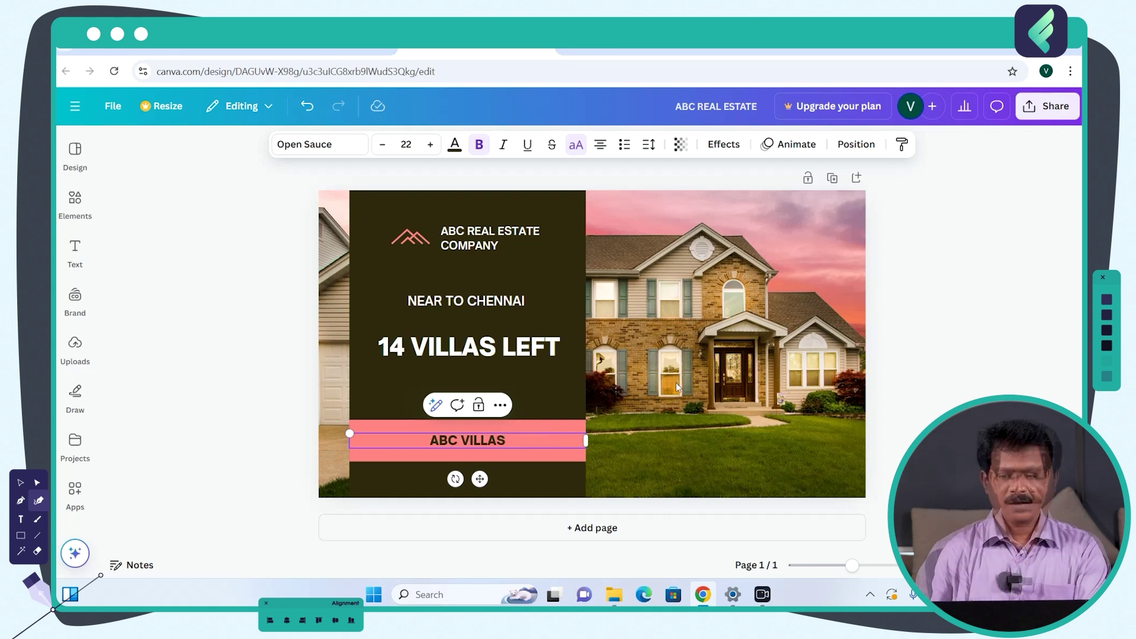
click(752, 333)
click(914, 318)
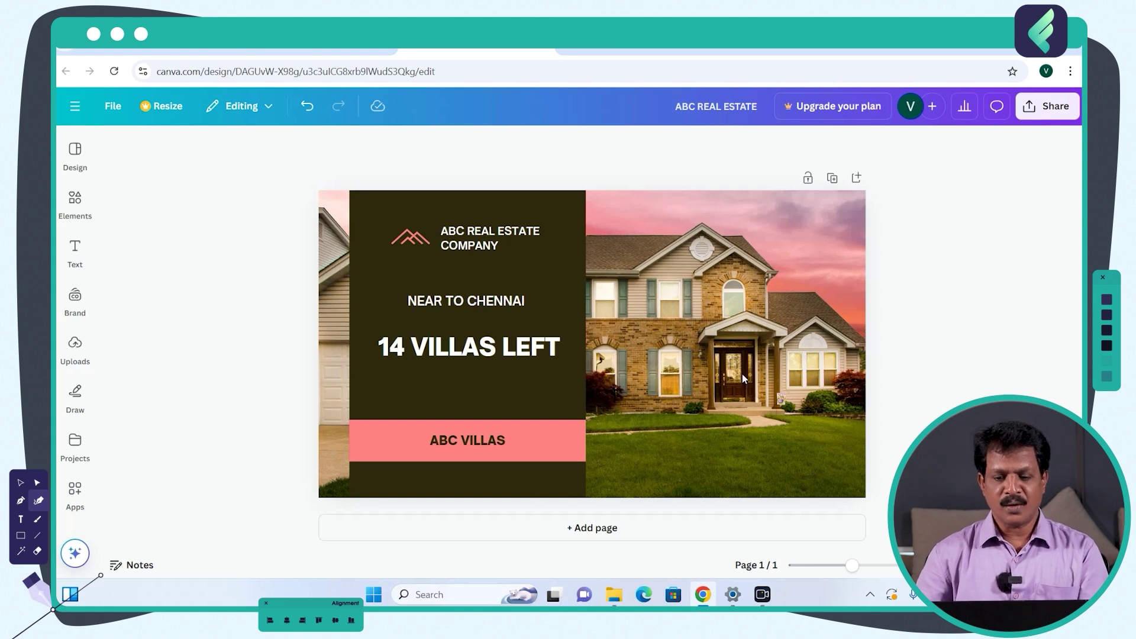
- Replace the current page with the Beige Minimalist Interior Design YouTube Thumbnail template
click(727, 335)
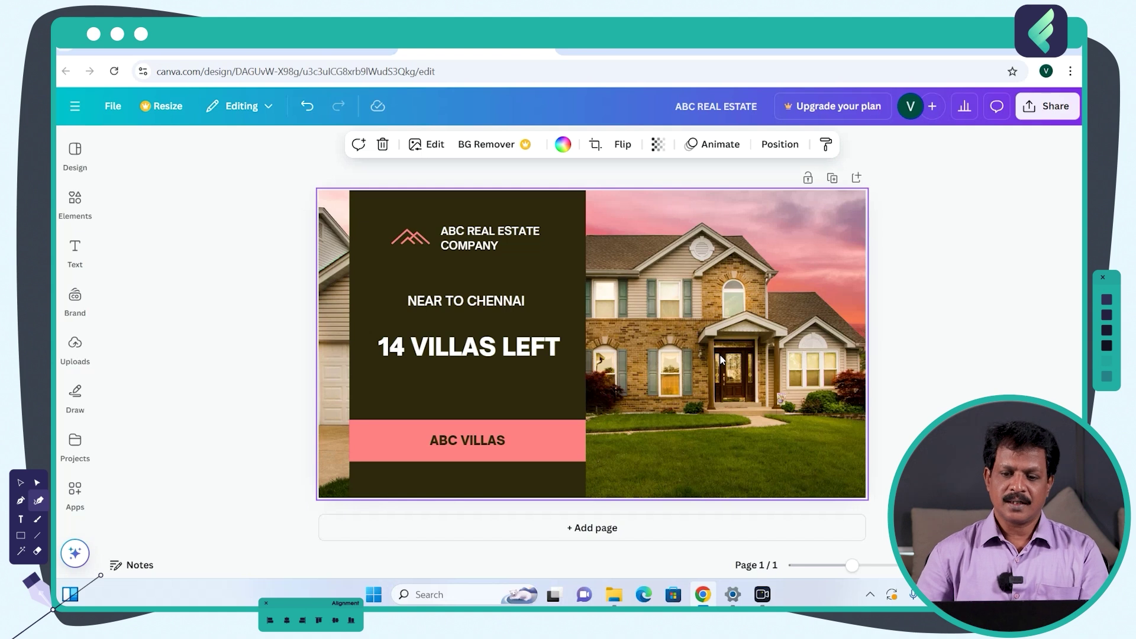
click(77, 152)
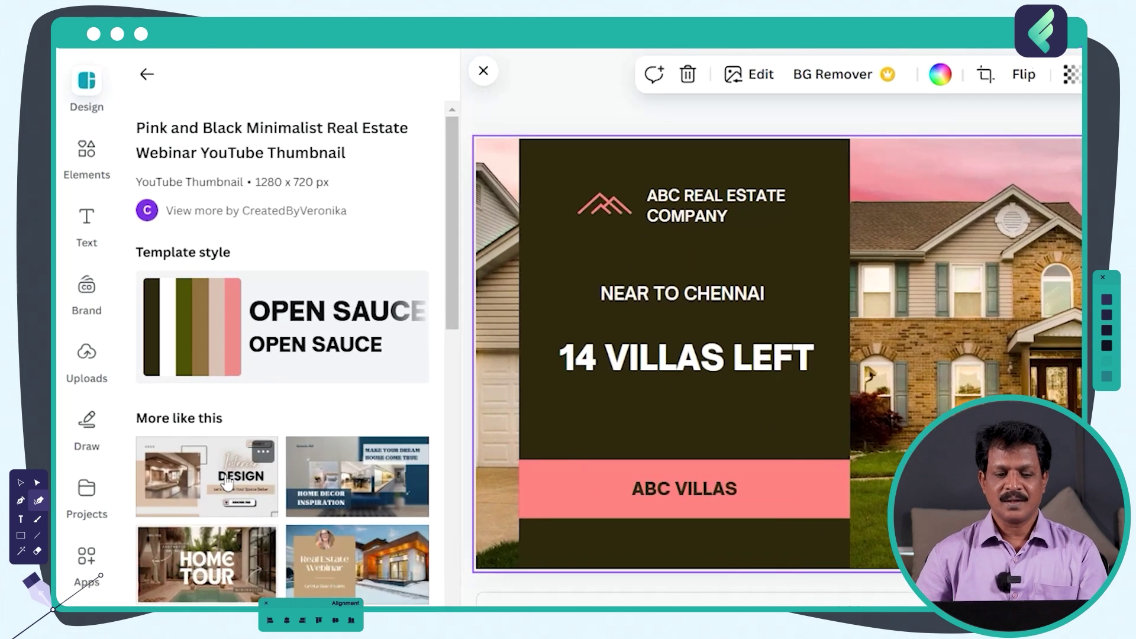
click(227, 483)
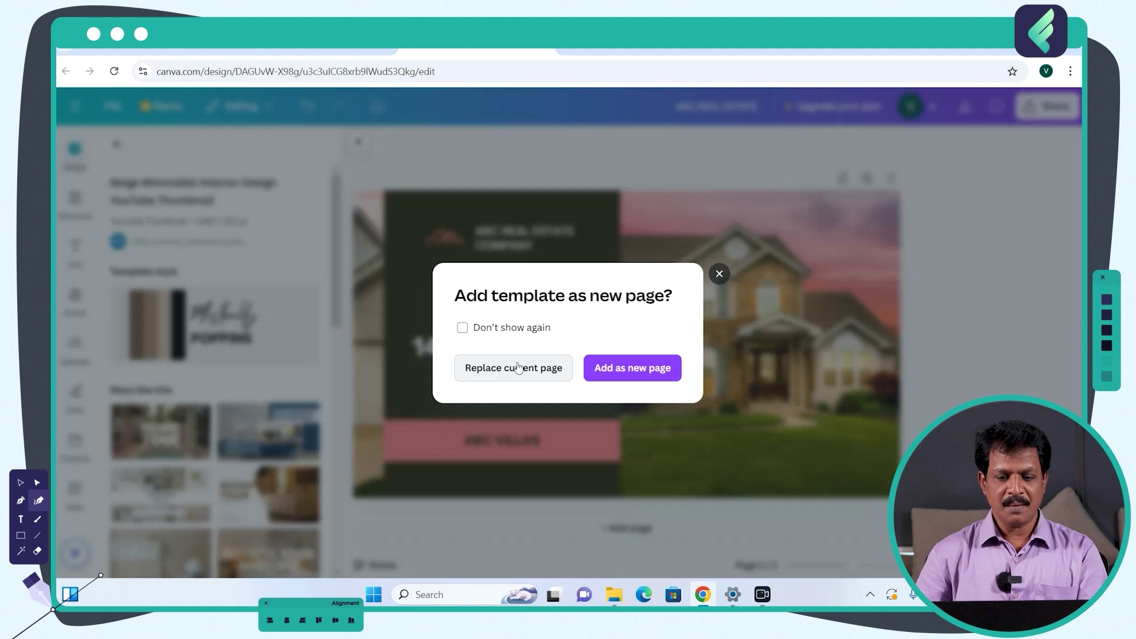
click(518, 368)
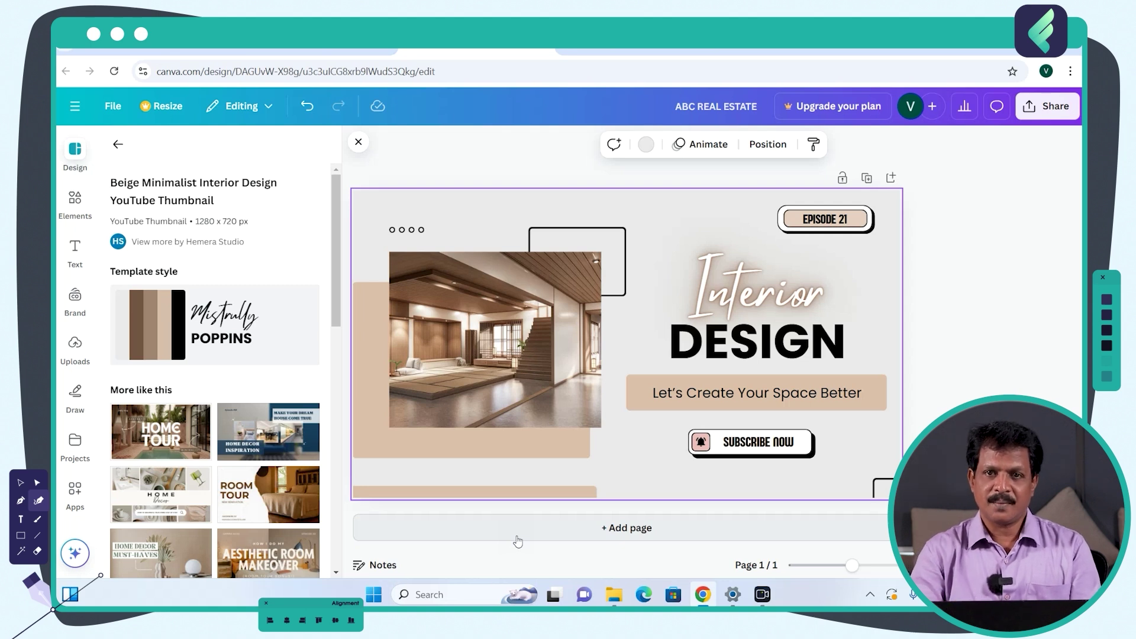
- Change the script word "Interior" at the head of the title to "ABC"
click(732, 296)
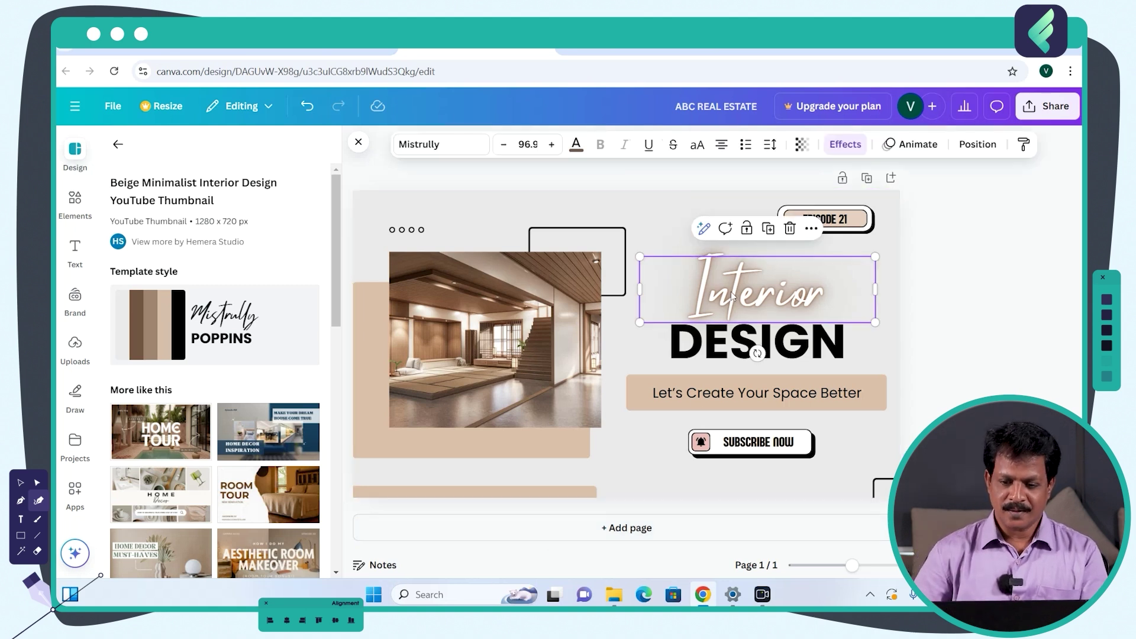
double_click(732, 296)
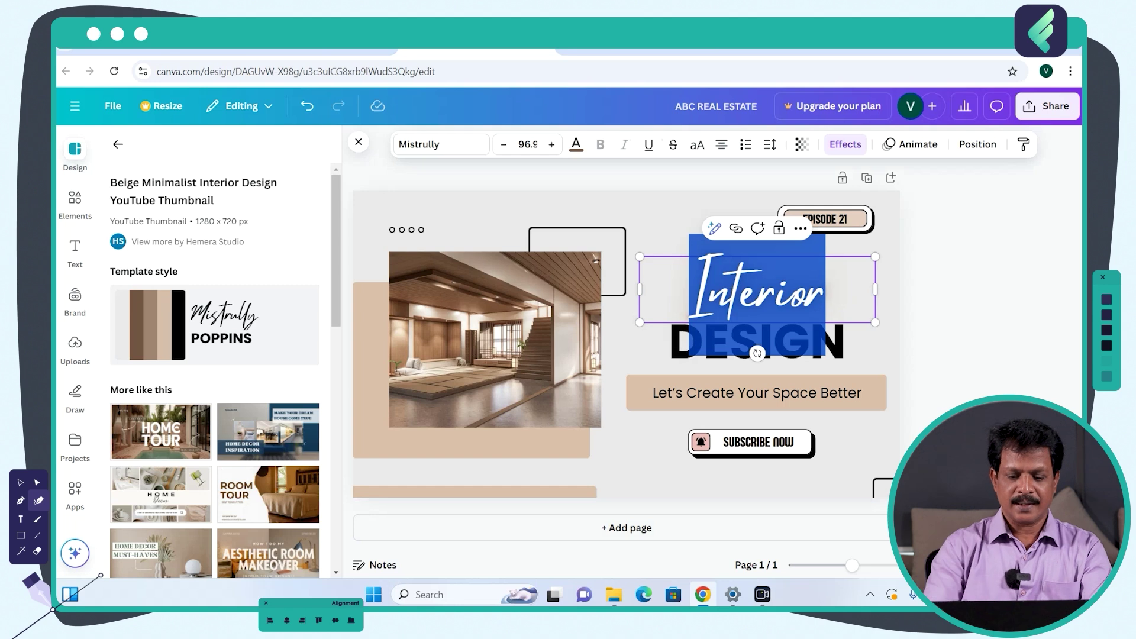
text(ABA)
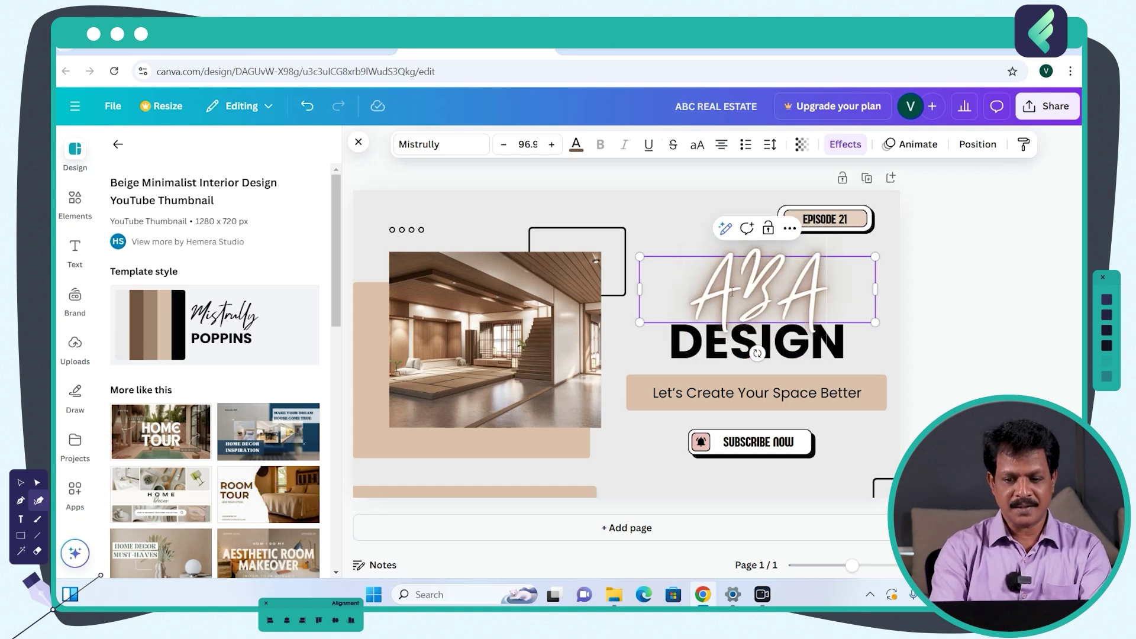
key(BackSpace)
text(C)
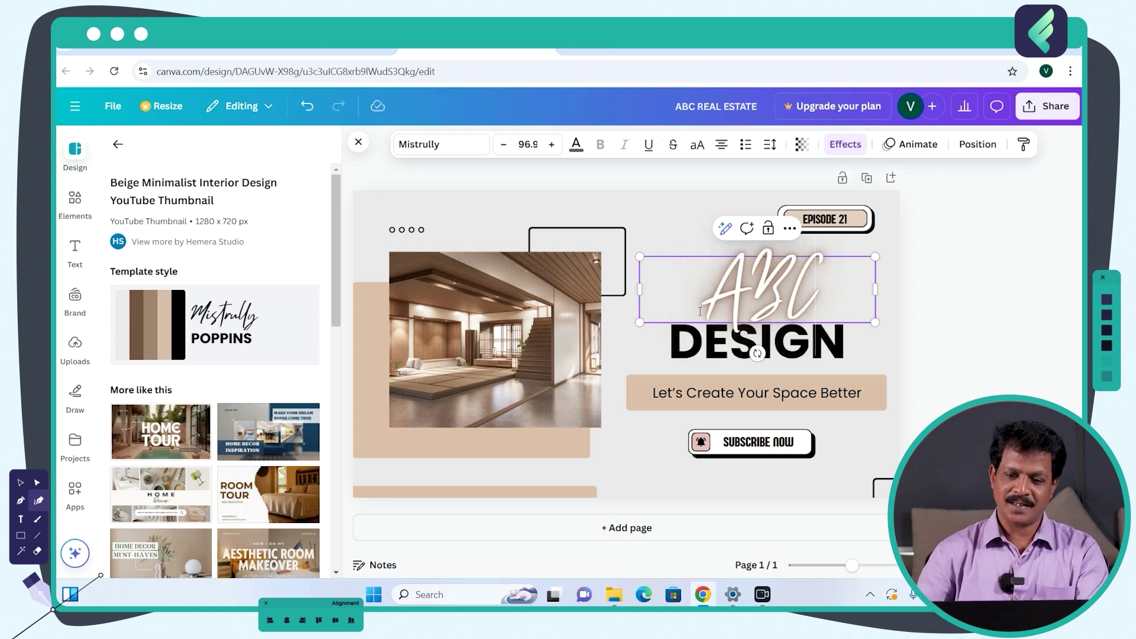
- Replace the bold word "DESIGN" below the script title with "REAL ESTATE COMPANY"
double_click(682, 354)
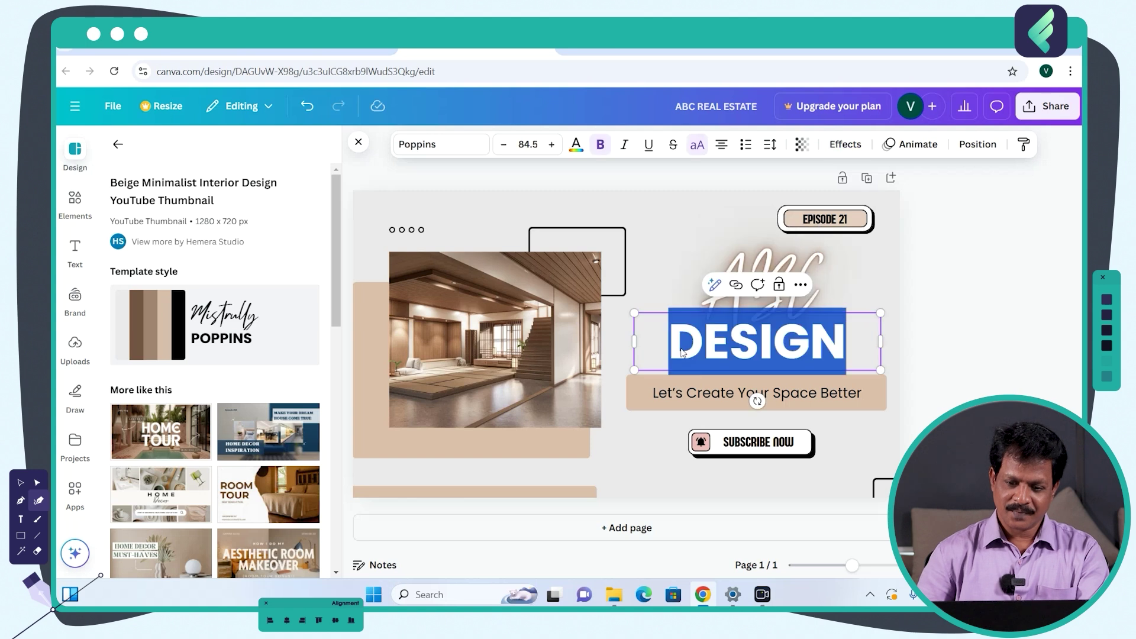
text(REAL ESTATE COMPA)
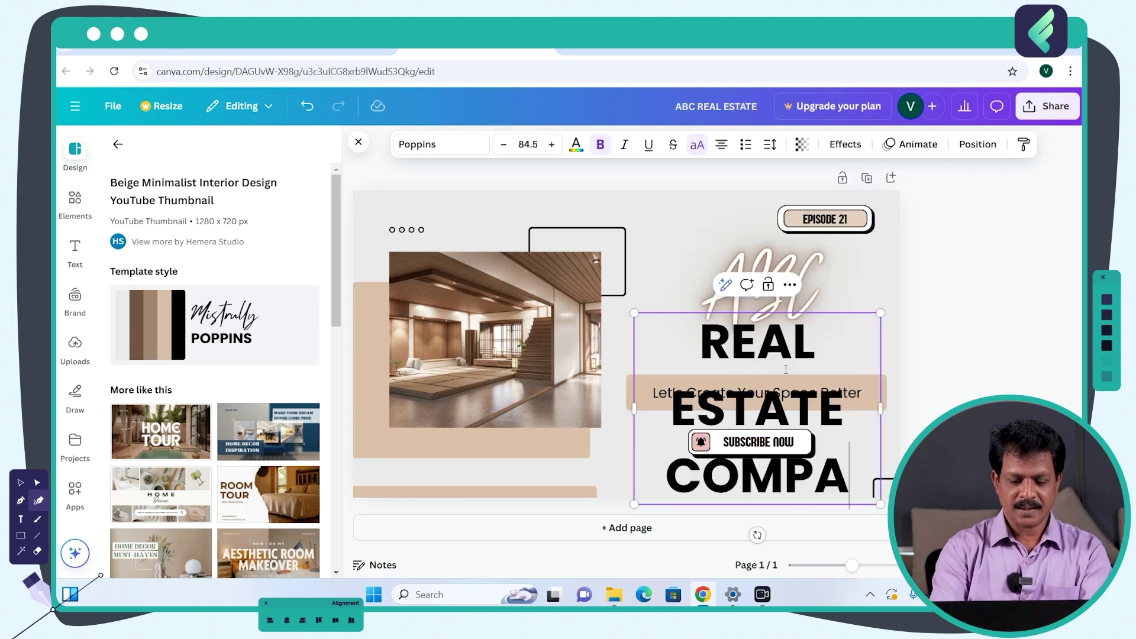
text(NY)
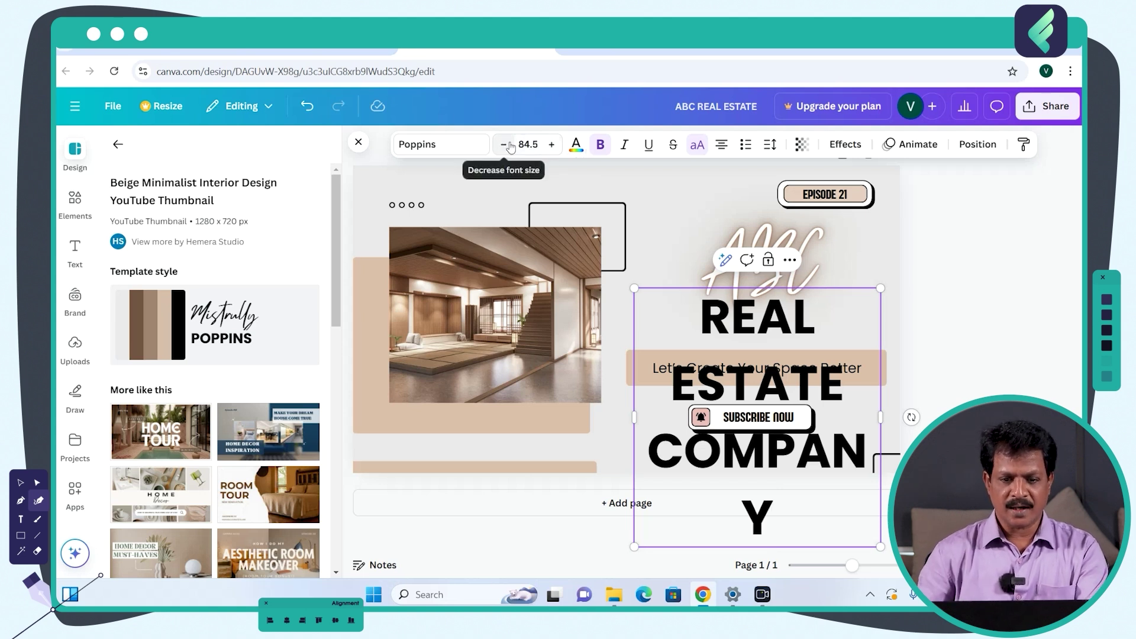
- Reduce the font size of "REAL ESTATE COMPANY" until it fits on one line and move it slightly lower, clear of "ABC"
click(526, 140)
click(526, 139)
click(526, 140)
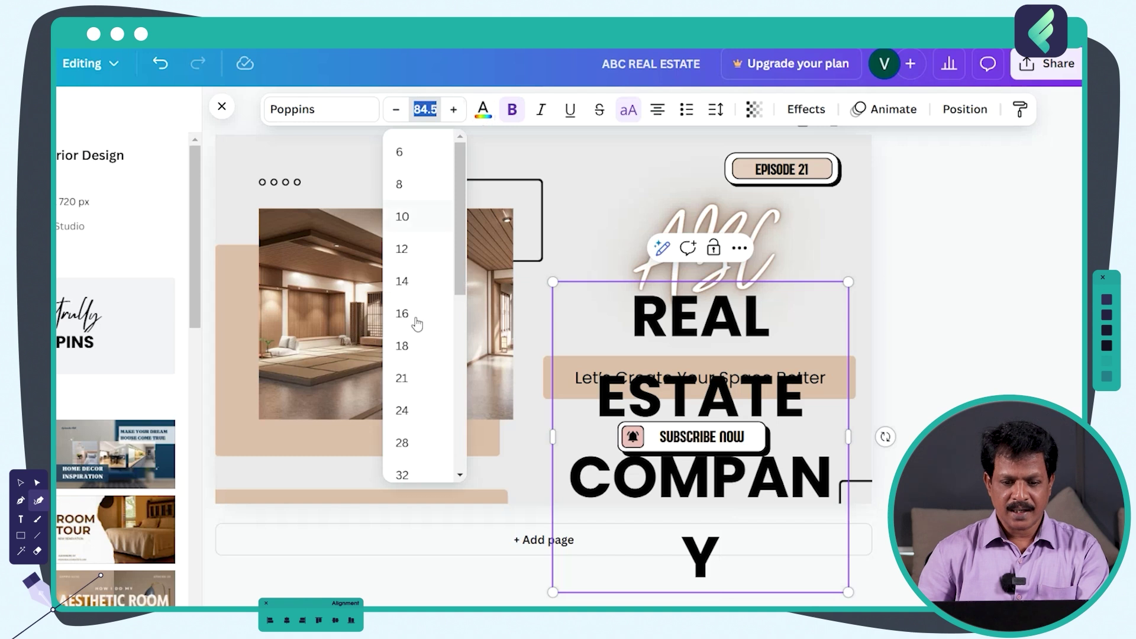
scroll(403, 414, down, 3)
click(402, 410)
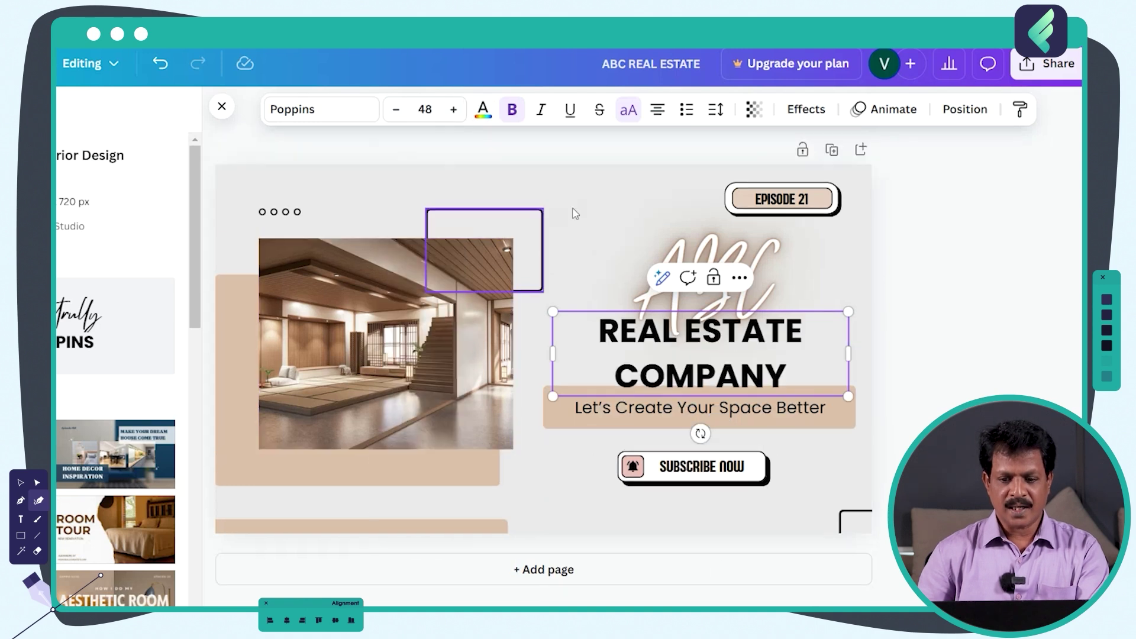
click(396, 112)
click(396, 111)
click(396, 112)
click(396, 111)
click(397, 112)
click(396, 111)
click(396, 111)
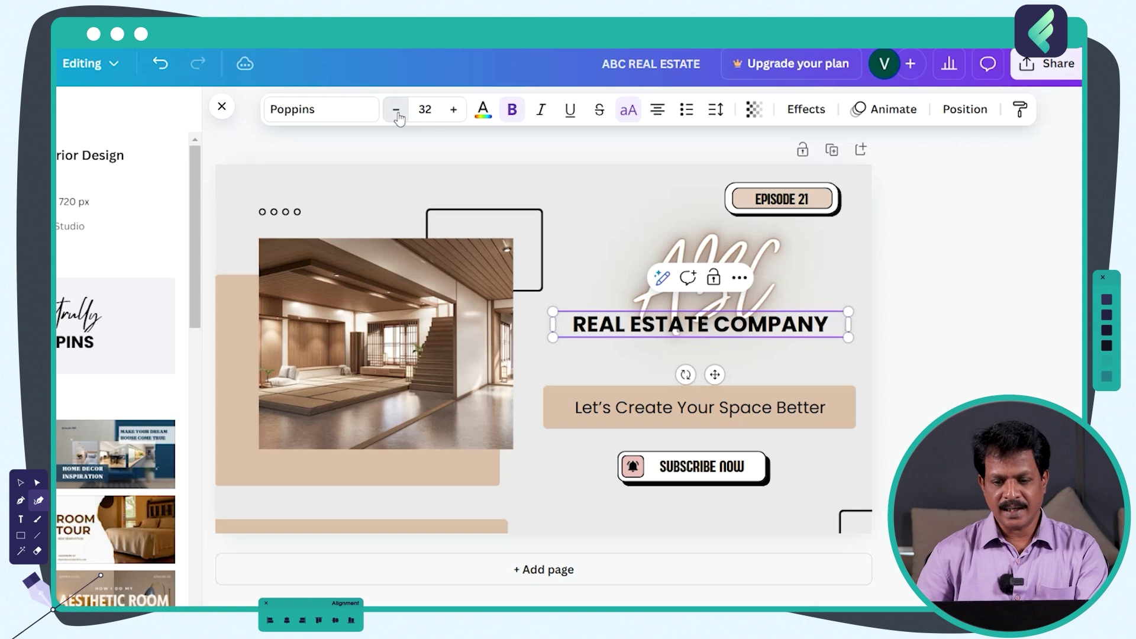
click(396, 112)
click(397, 111)
click(397, 111)
drag(715, 372, 716, 391)
- Change the "EPISODE 21" badge text to "CHANNEL 21"
click(795, 201)
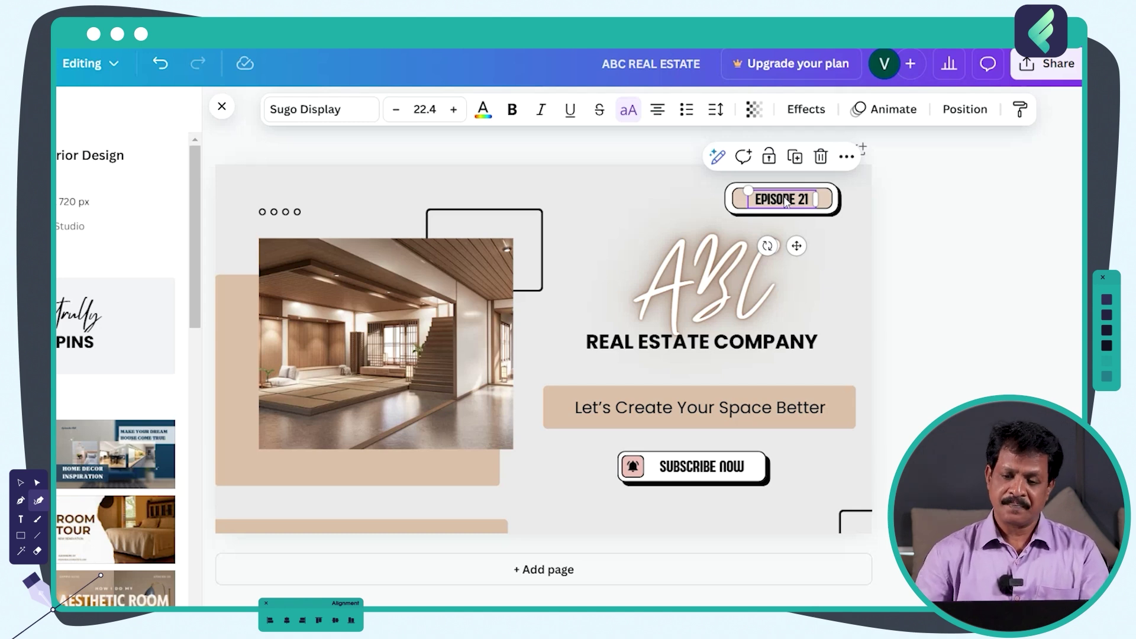
double_click(769, 200)
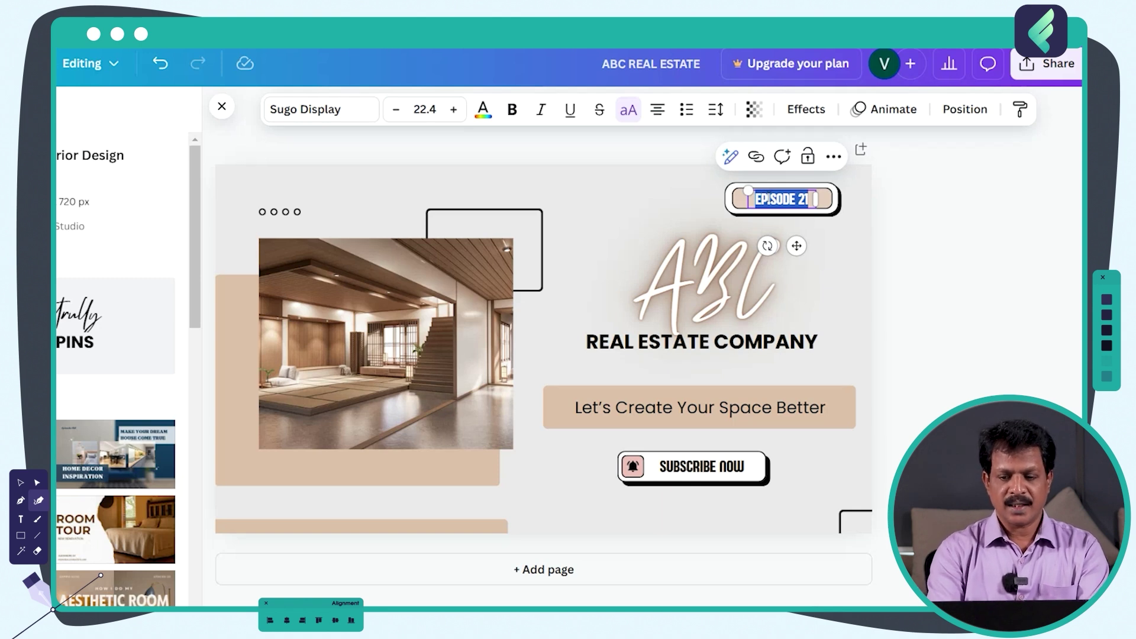
text(WE)
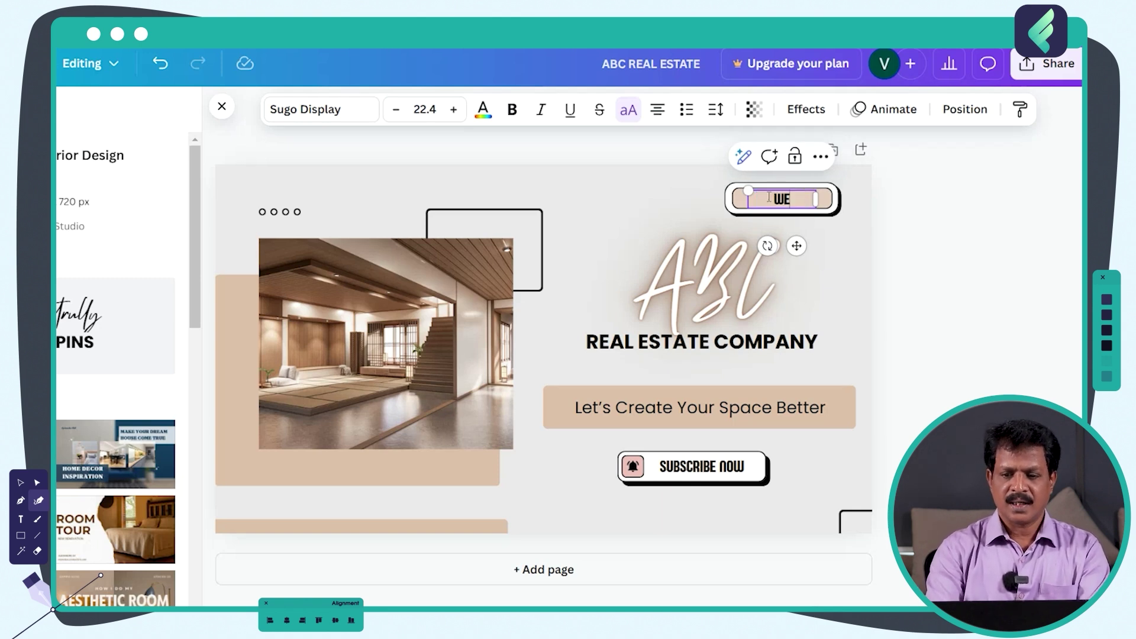
key(BackSpace)
key(BackSpace)
text(CHANNEL @)
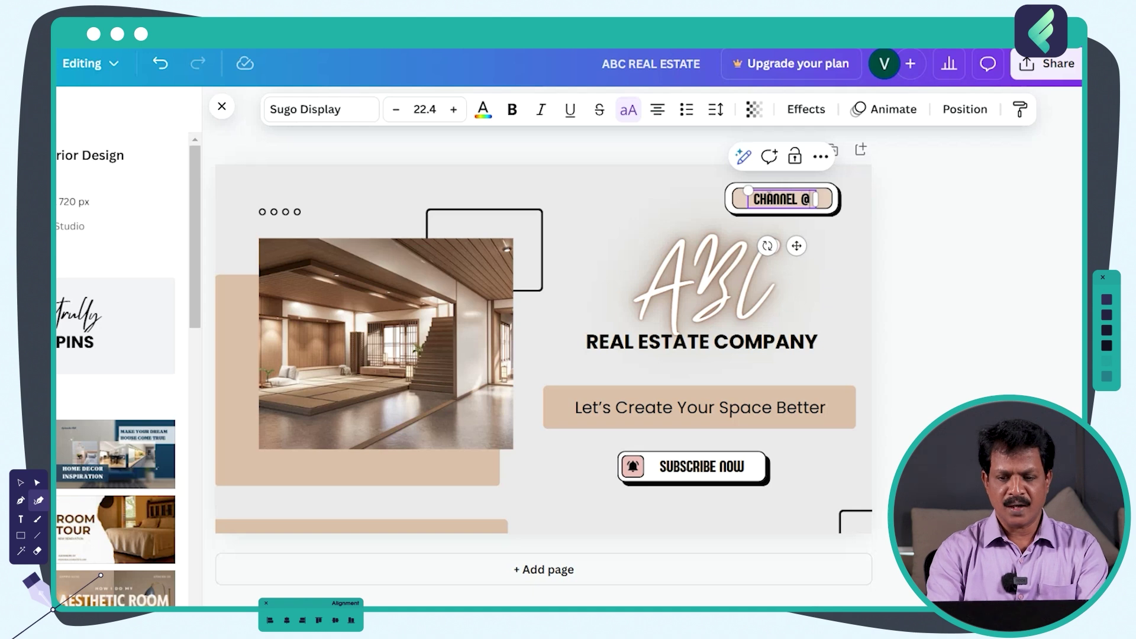
key(BackSpace)
key(BackSpace)
text(21)
- Replace the tagline in the tan band with "12 VILLAS LEFT!"
double_click(617, 408)
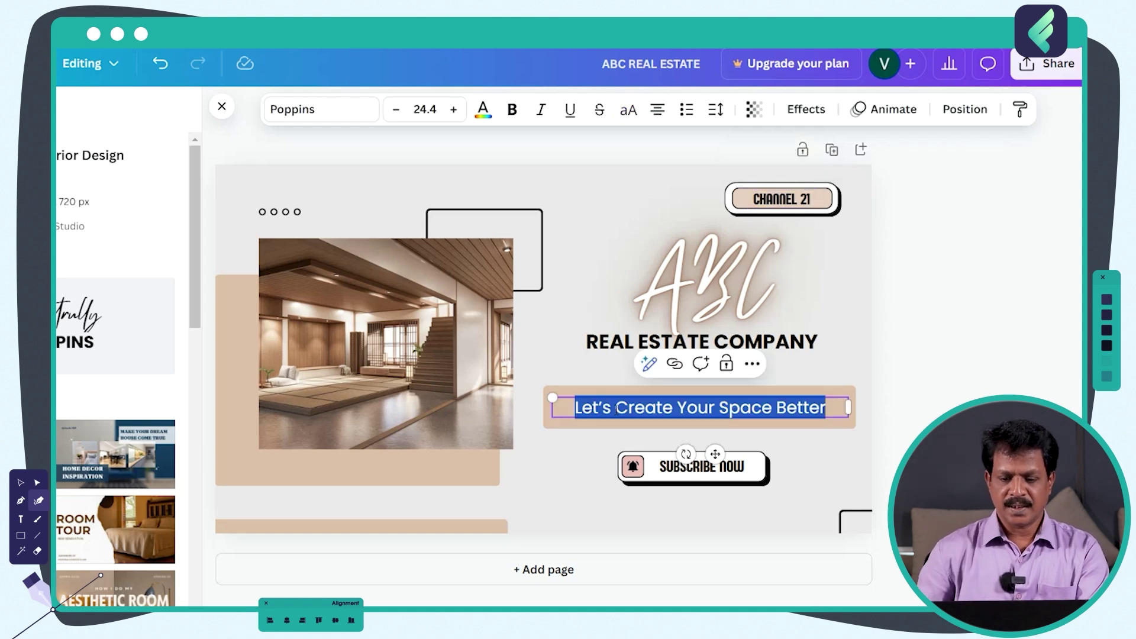
text(@!)
key(BackSpace)
key(BackSpace)
text(12 VILLAS LEFT!)
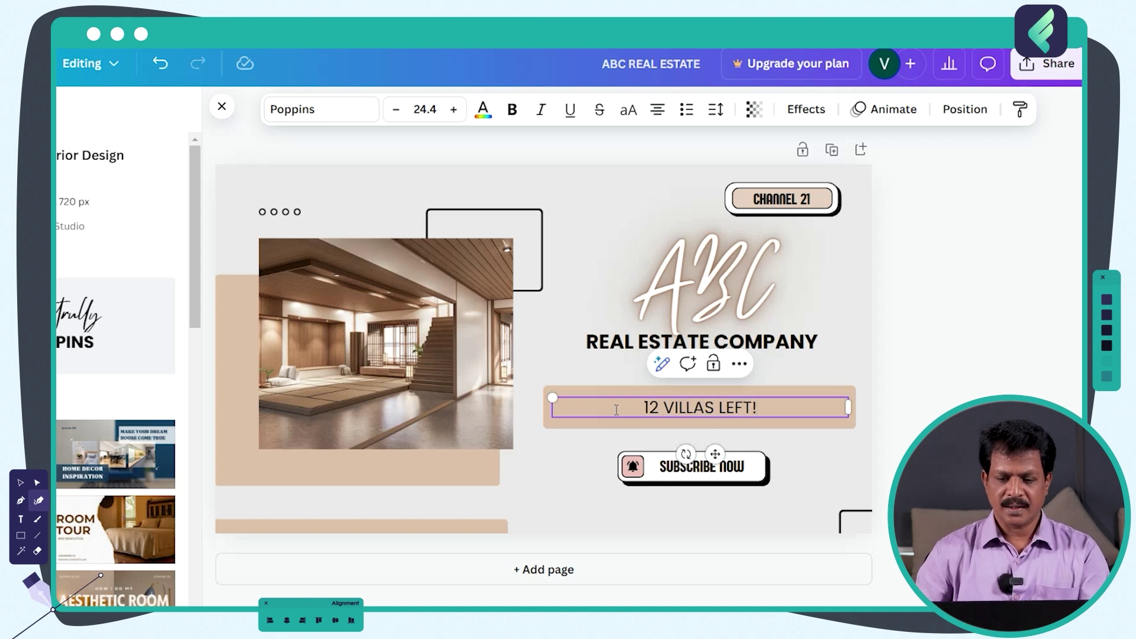
click(831, 496)
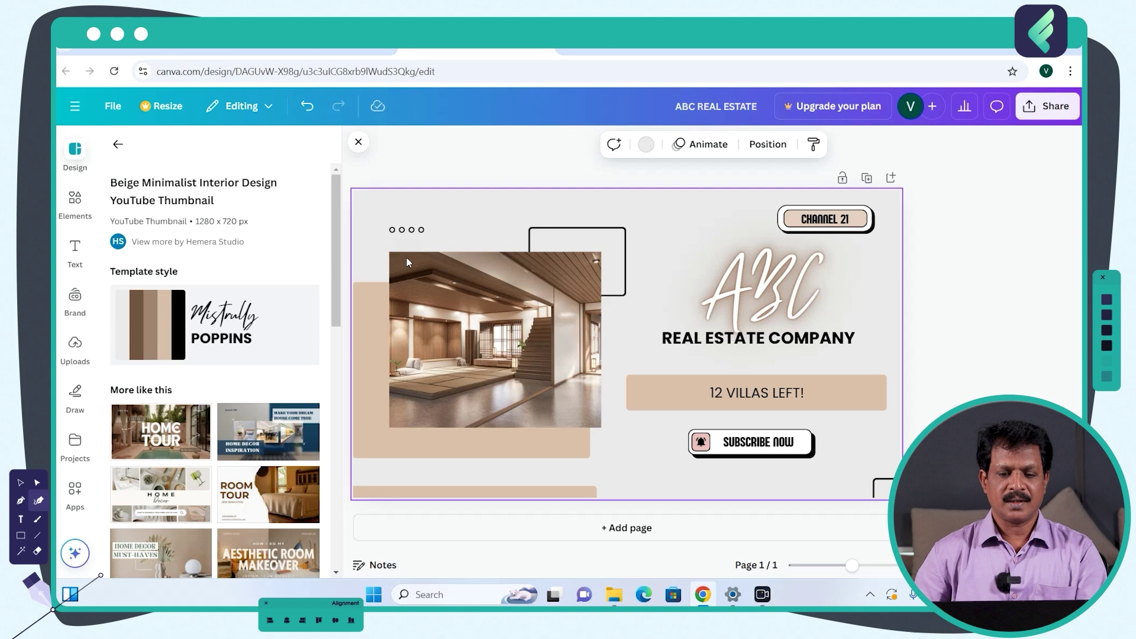
click(466, 306)
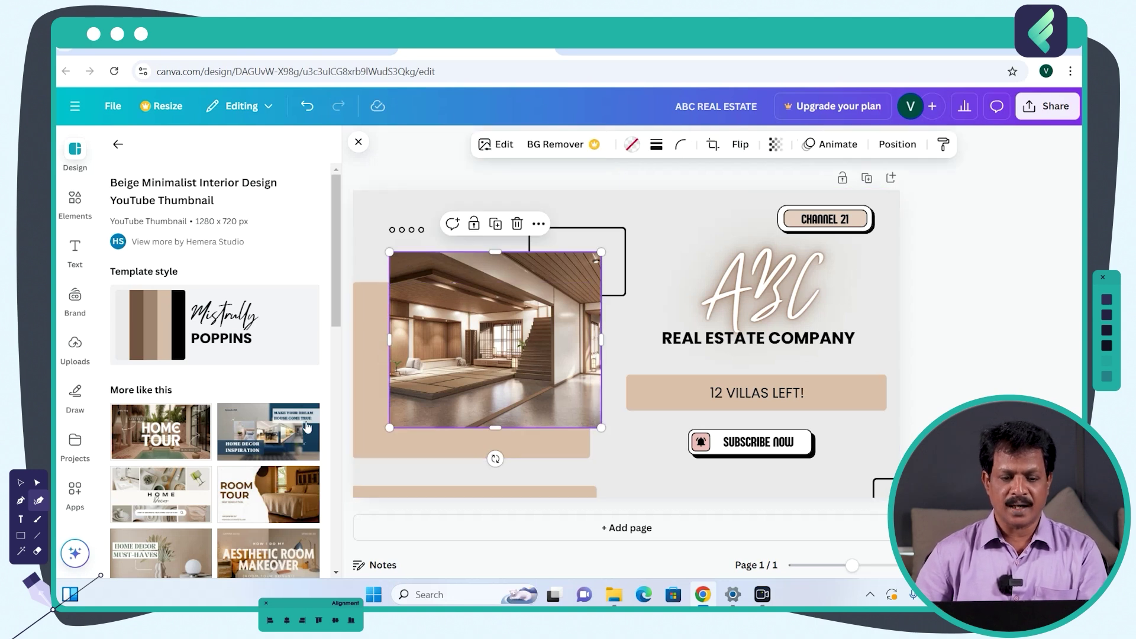
mouse_move(283, 488)
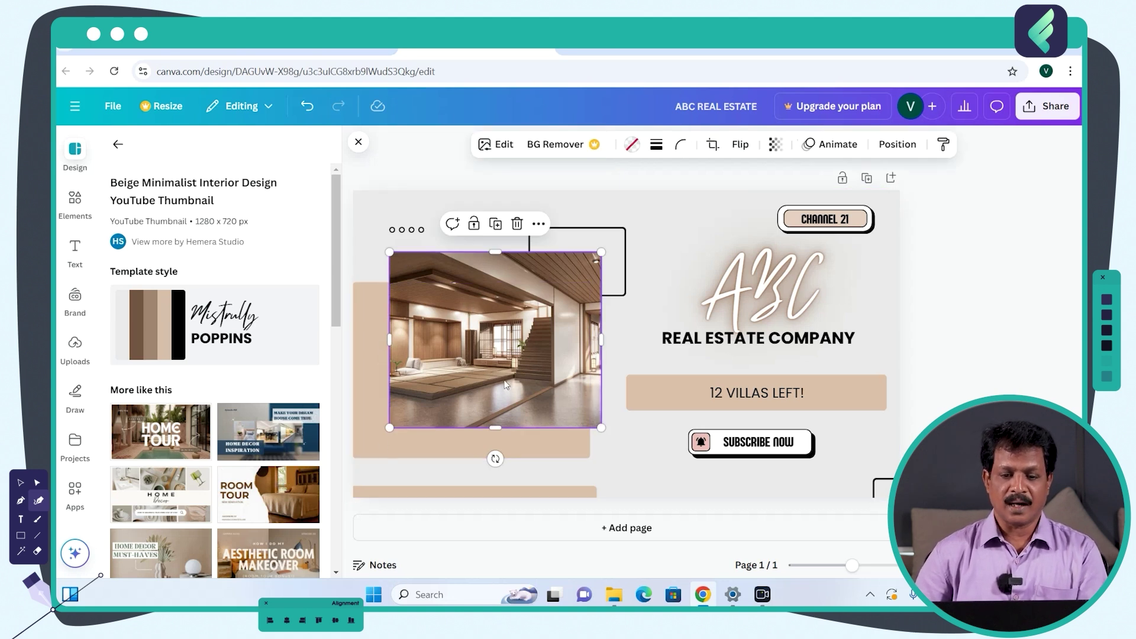
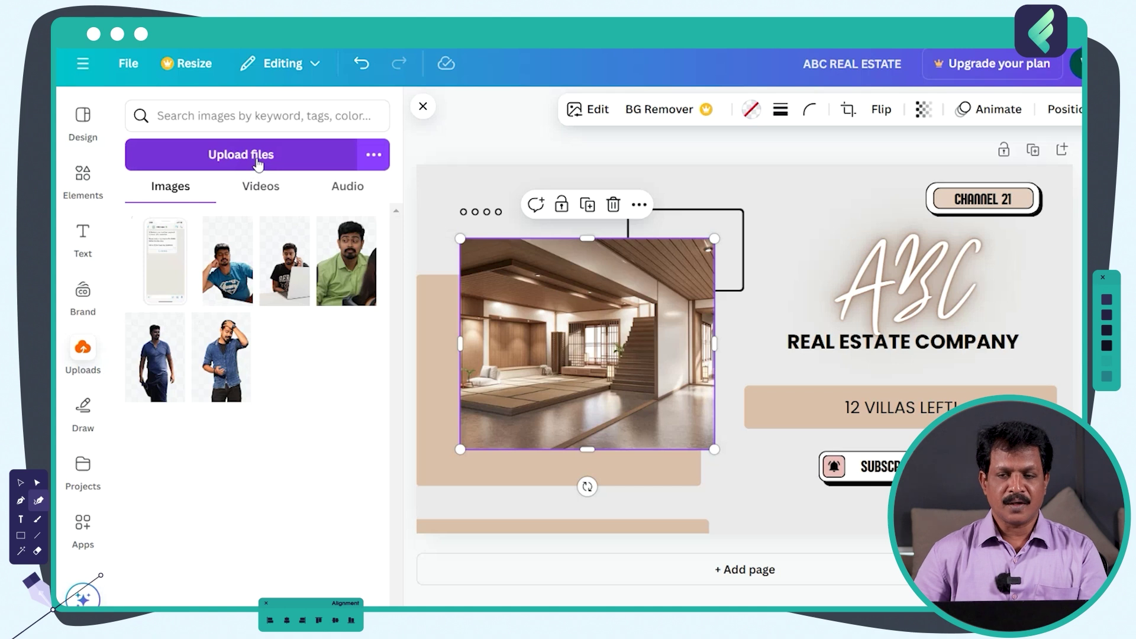
click(257, 159)
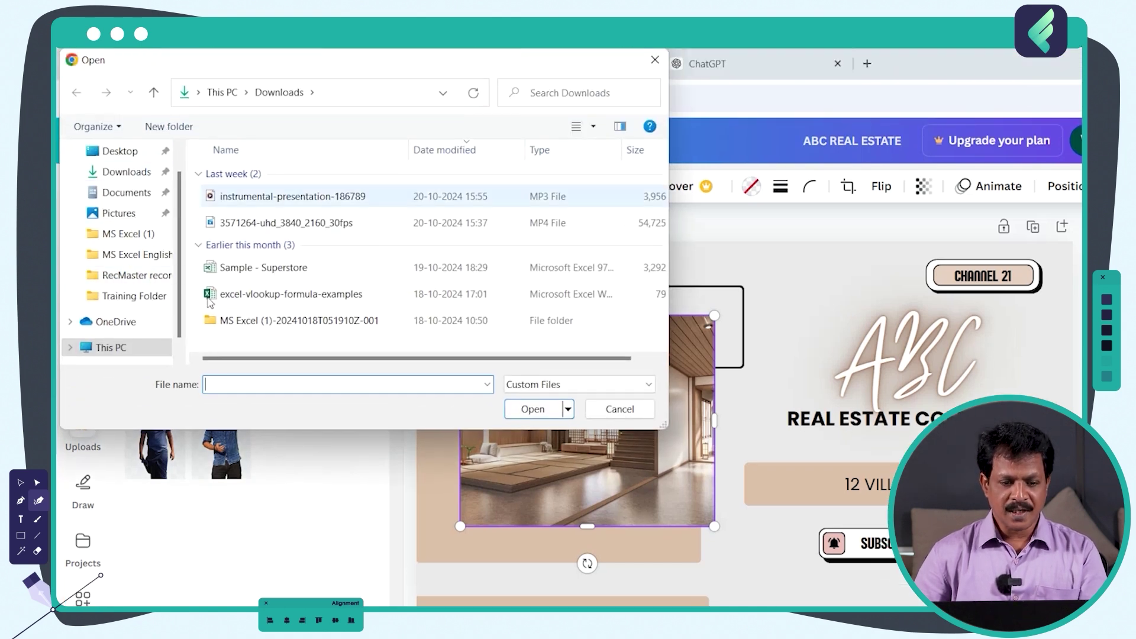
click(620, 409)
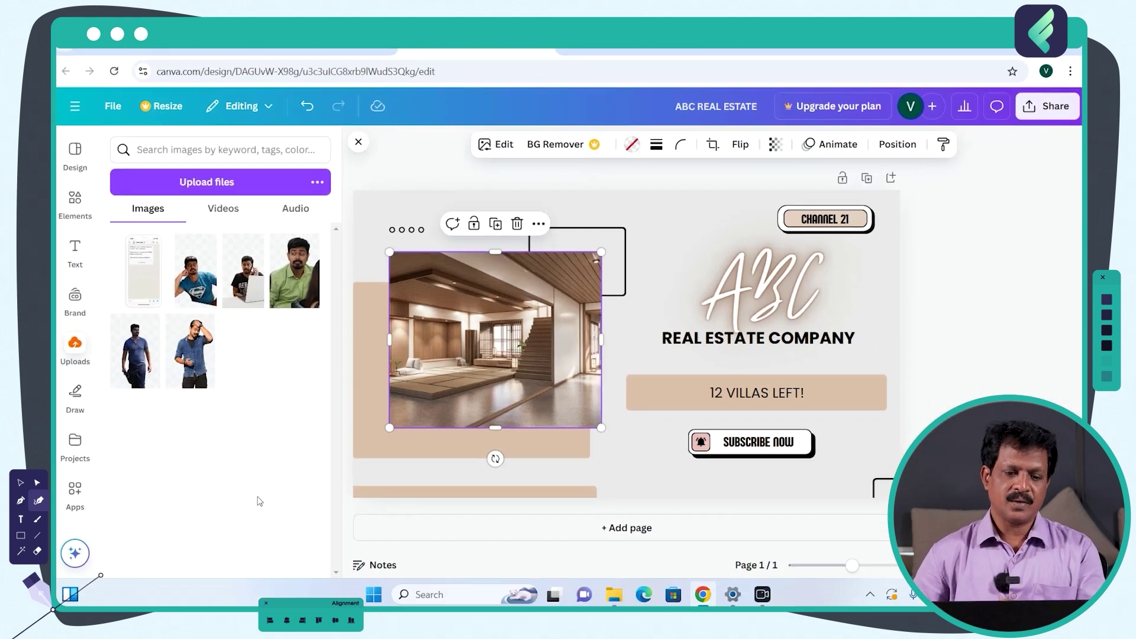
- Search the available apps for "Pexels"
click(72, 499)
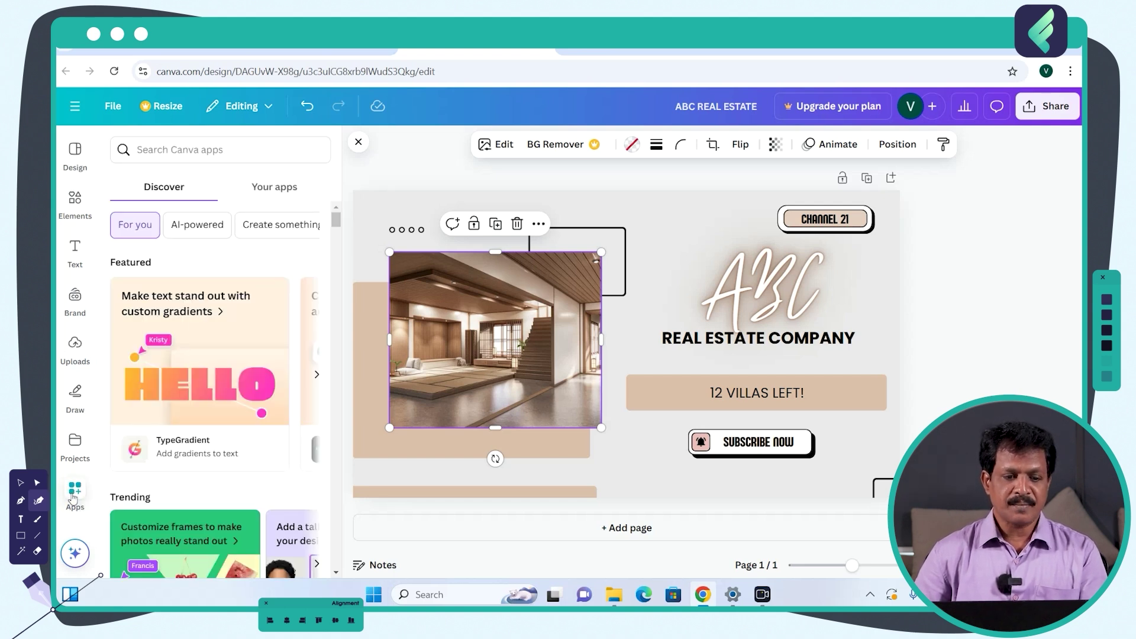
click(177, 152)
text(Pexels)
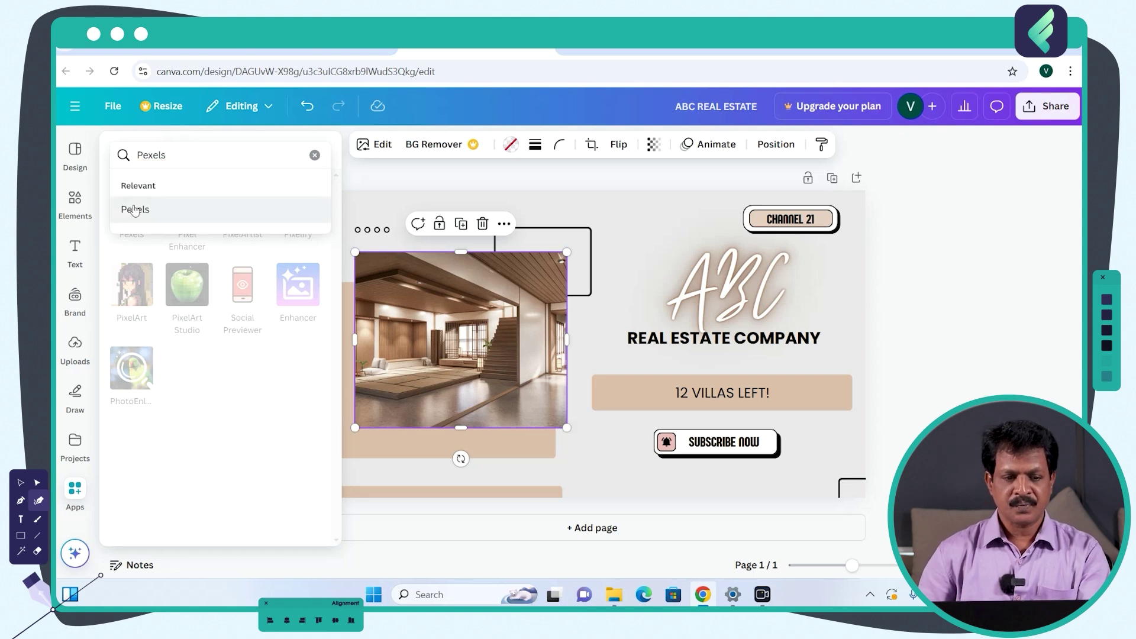
click(157, 211)
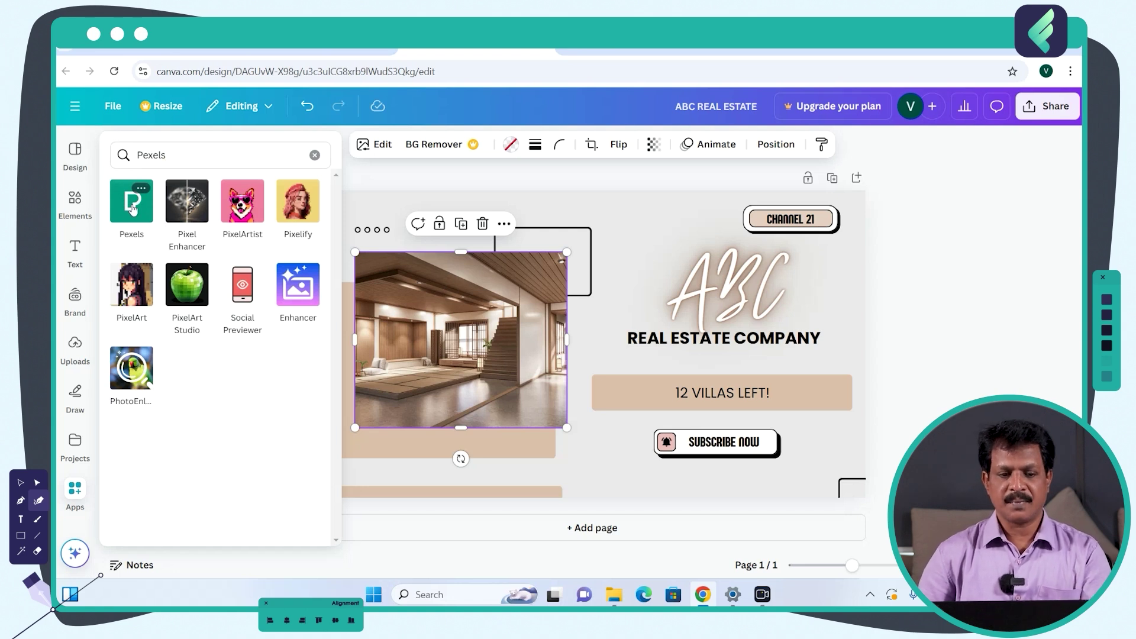
- Open the Pexels app and search its free images for "real estate"
click(132, 208)
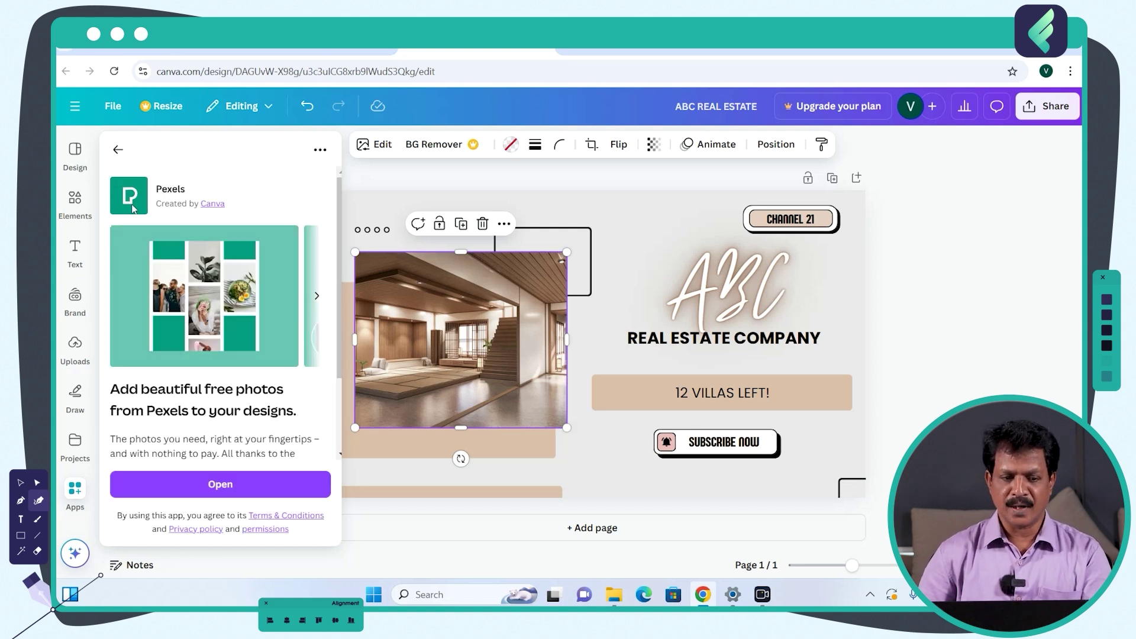
click(196, 486)
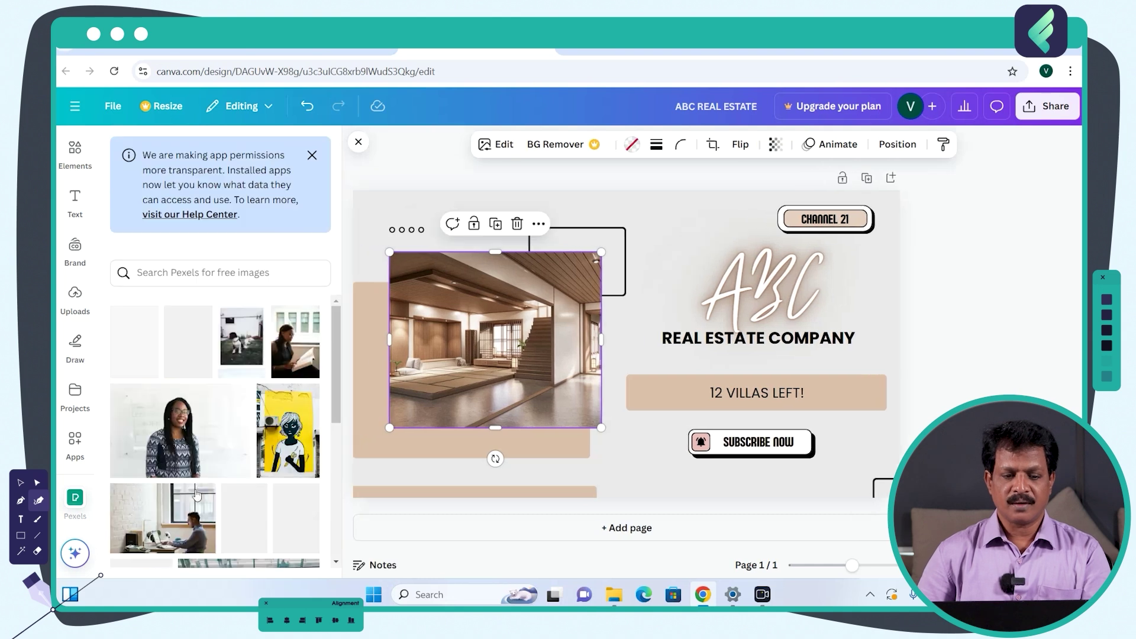
click(192, 270)
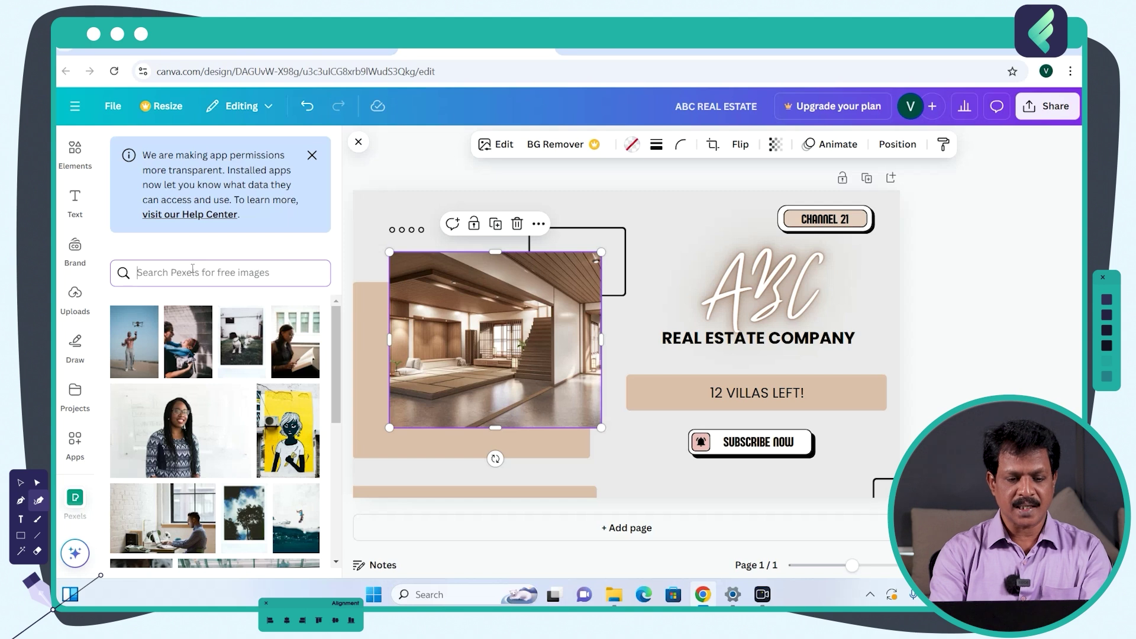
text(real)
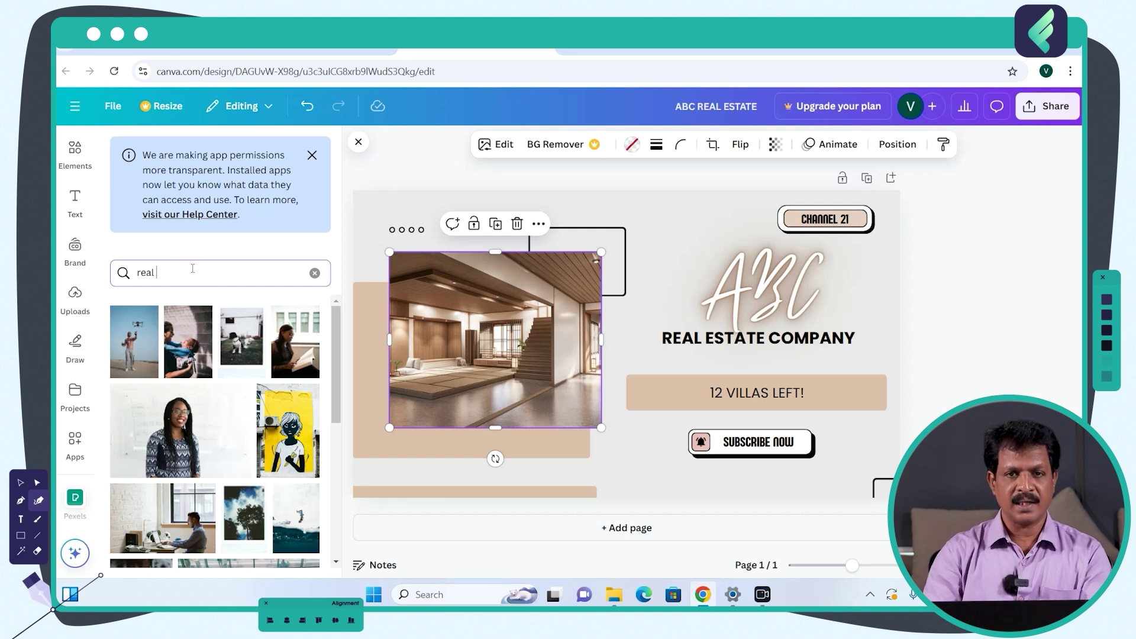
text(estate)
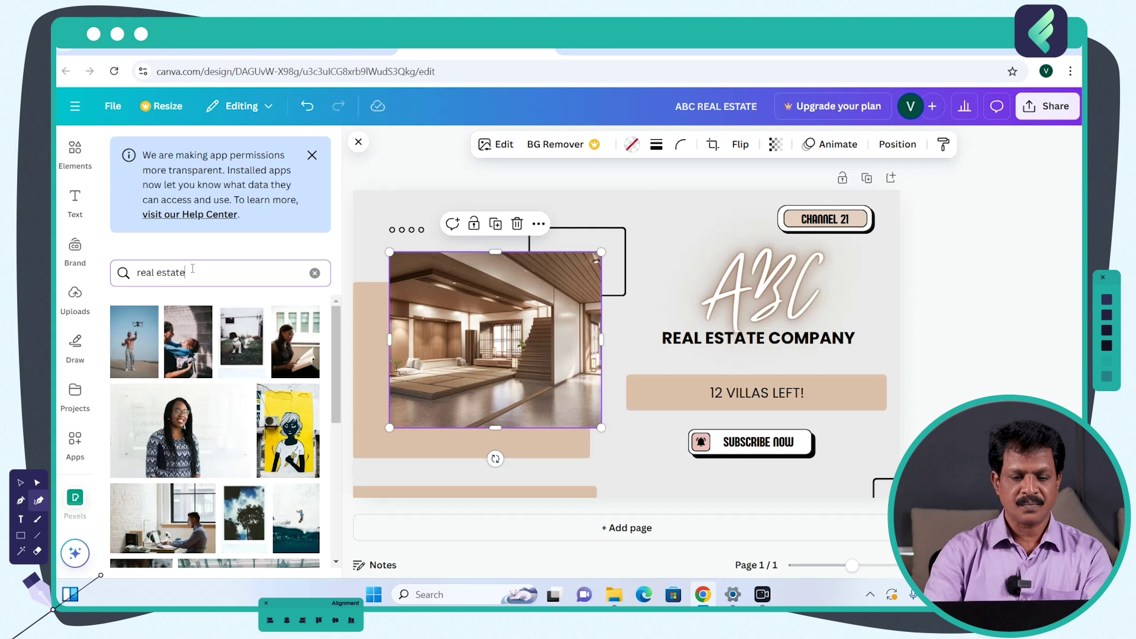
key(Return)
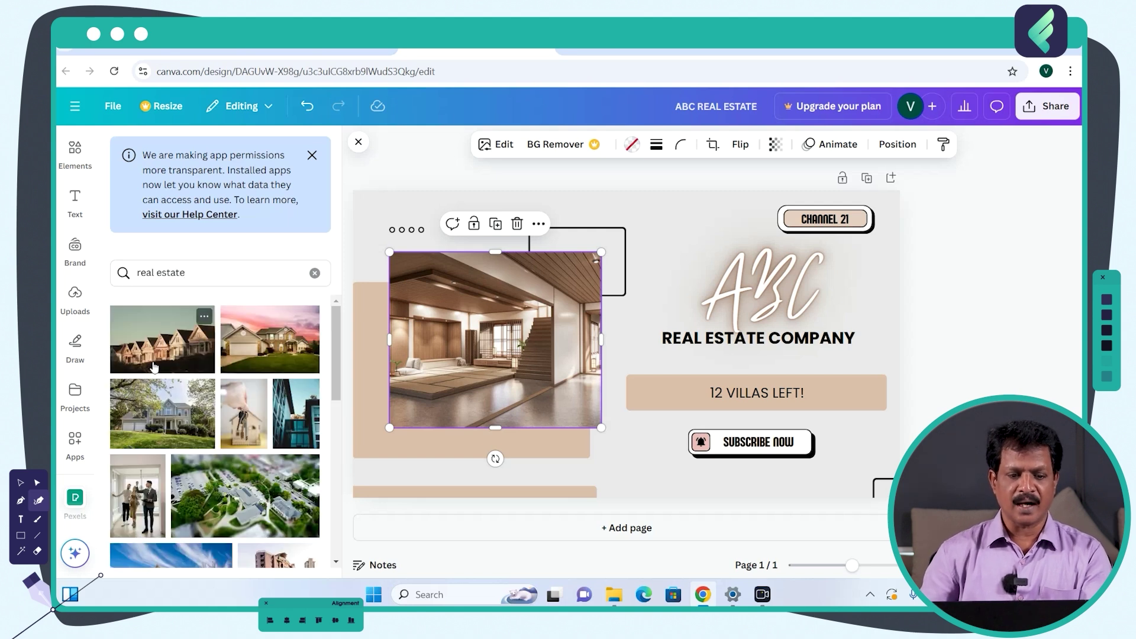
- Add the Pexels photo of a row of gabled houses and place it in the frame, replacing the interior photo
click(154, 359)
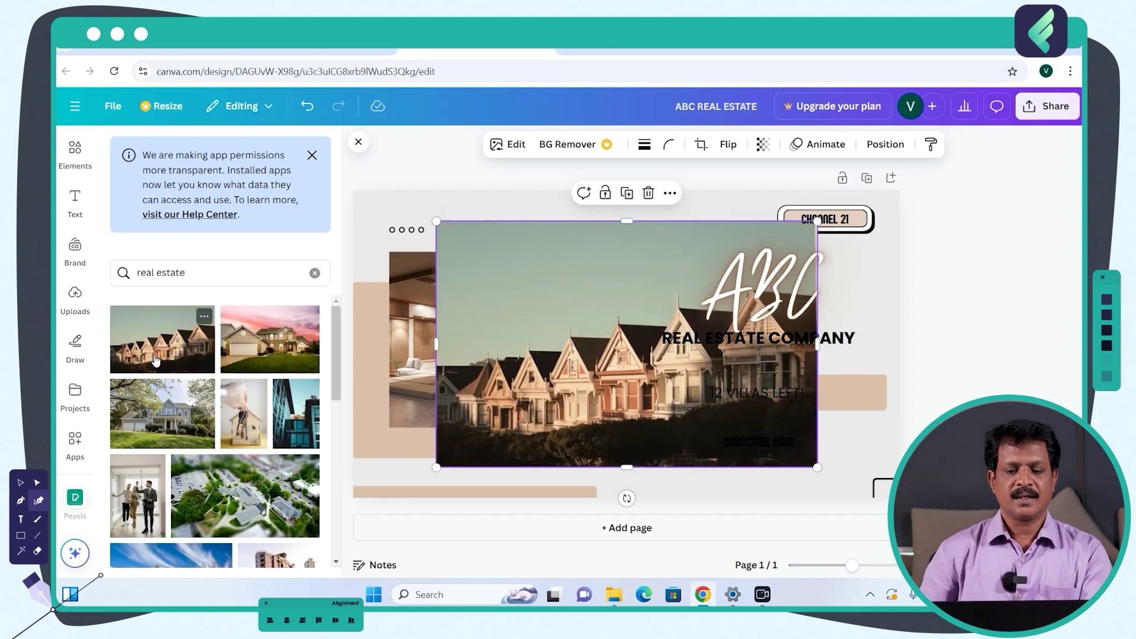
drag(597, 395, 559, 395)
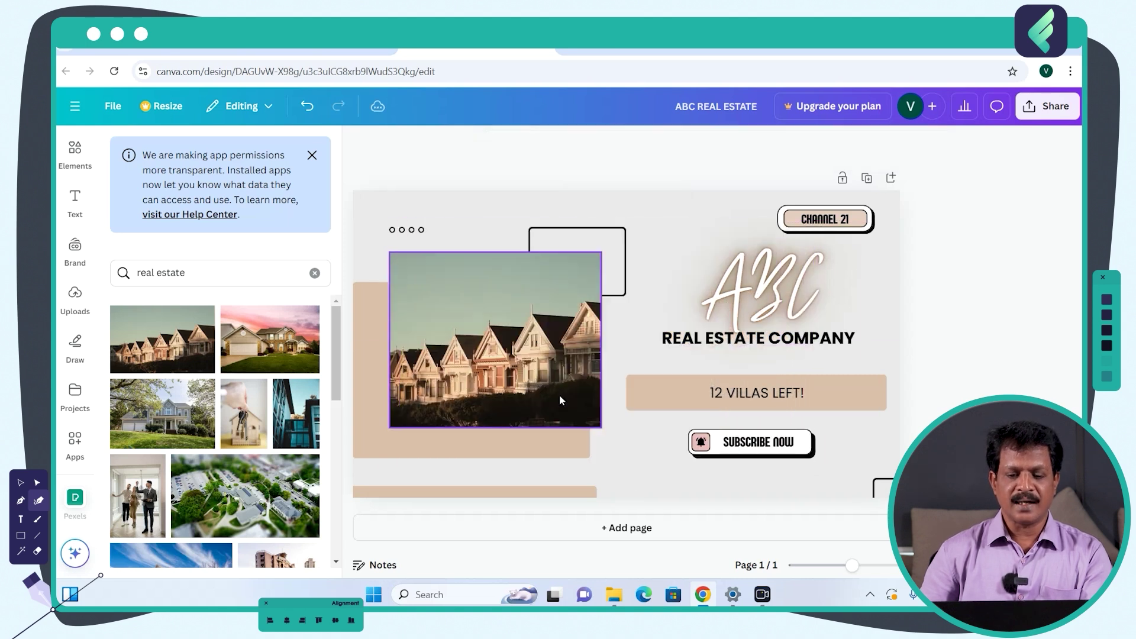
click(630, 453)
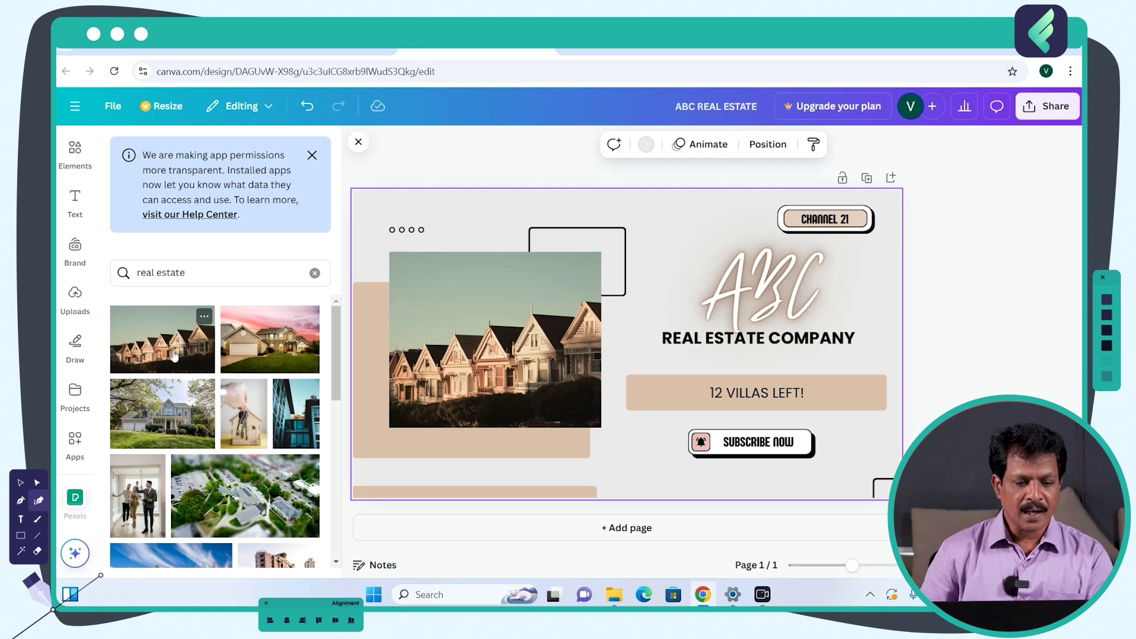
drag(175, 355, 390, 334)
drag(540, 375, 530, 347)
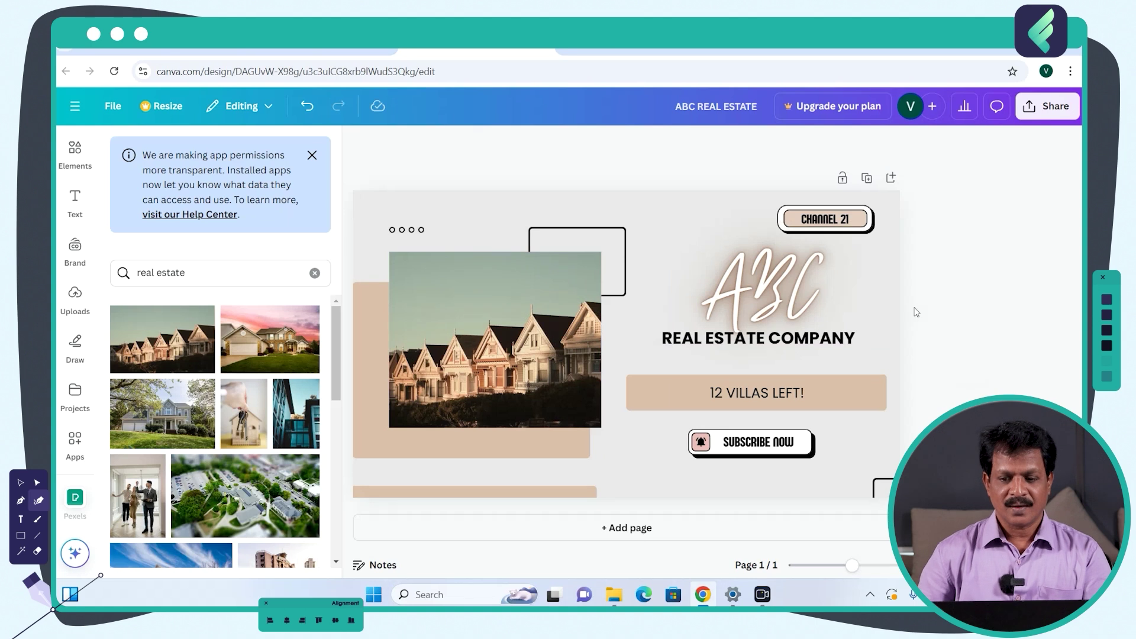
- Recolor the "12 VILLAS LEFT!" band with the sage green #a3b2a2 from the photo colors
click(550, 296)
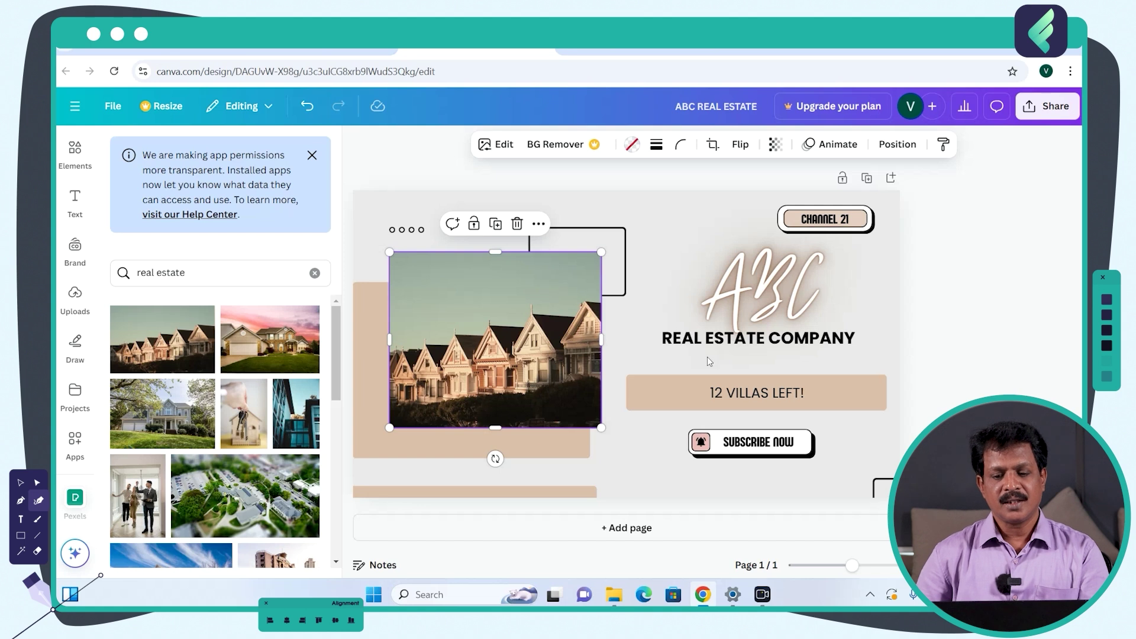
click(641, 405)
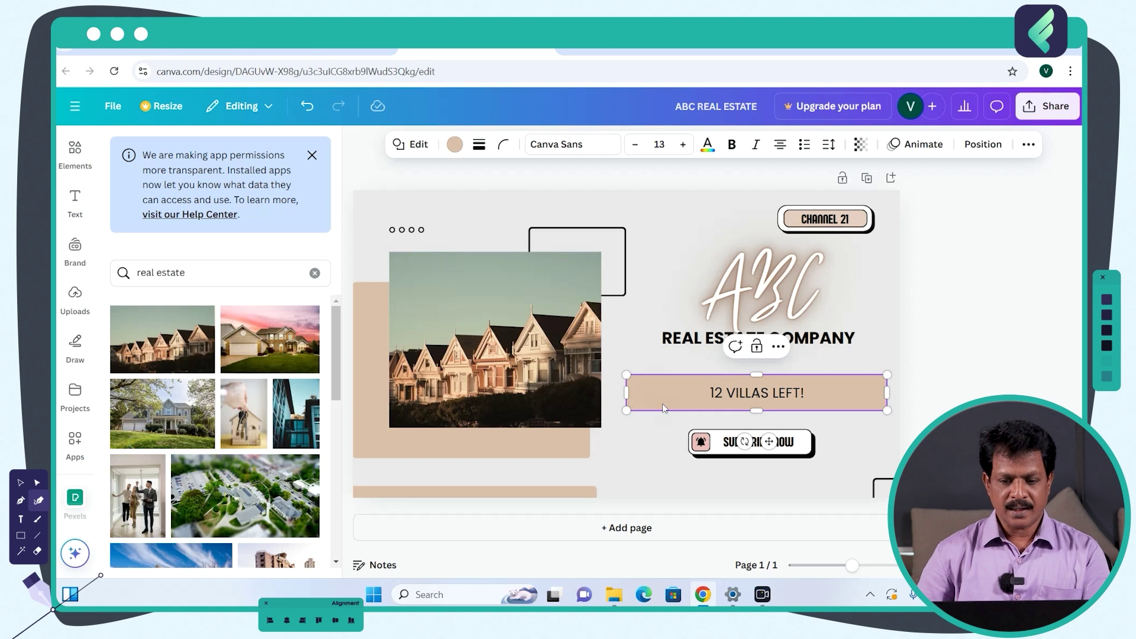
click(455, 145)
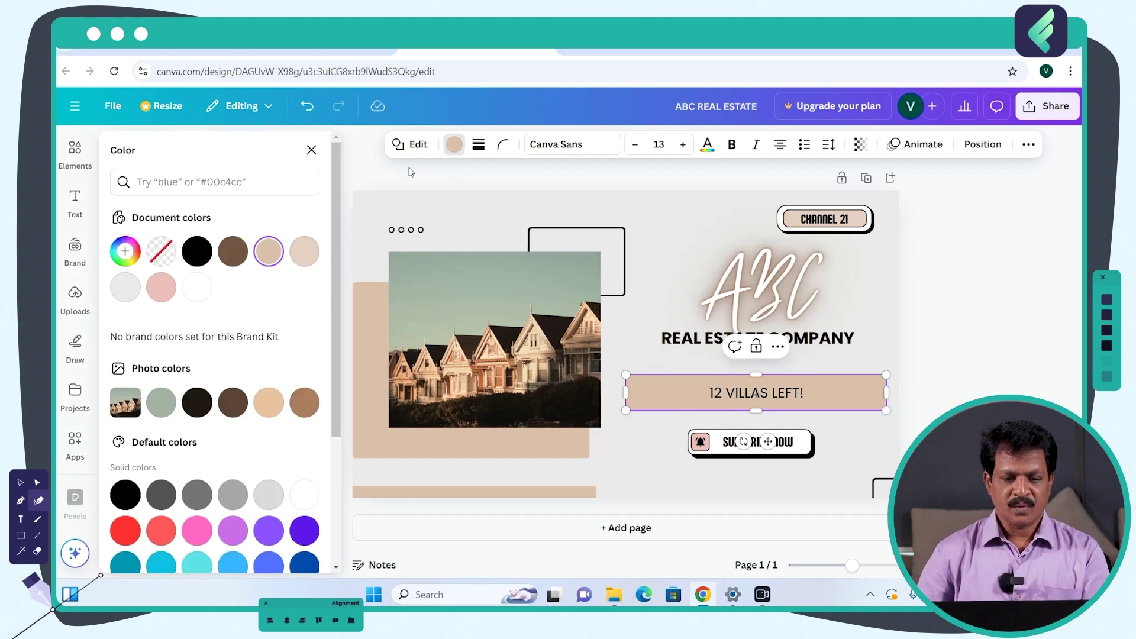
scroll(193, 470, down, 1)
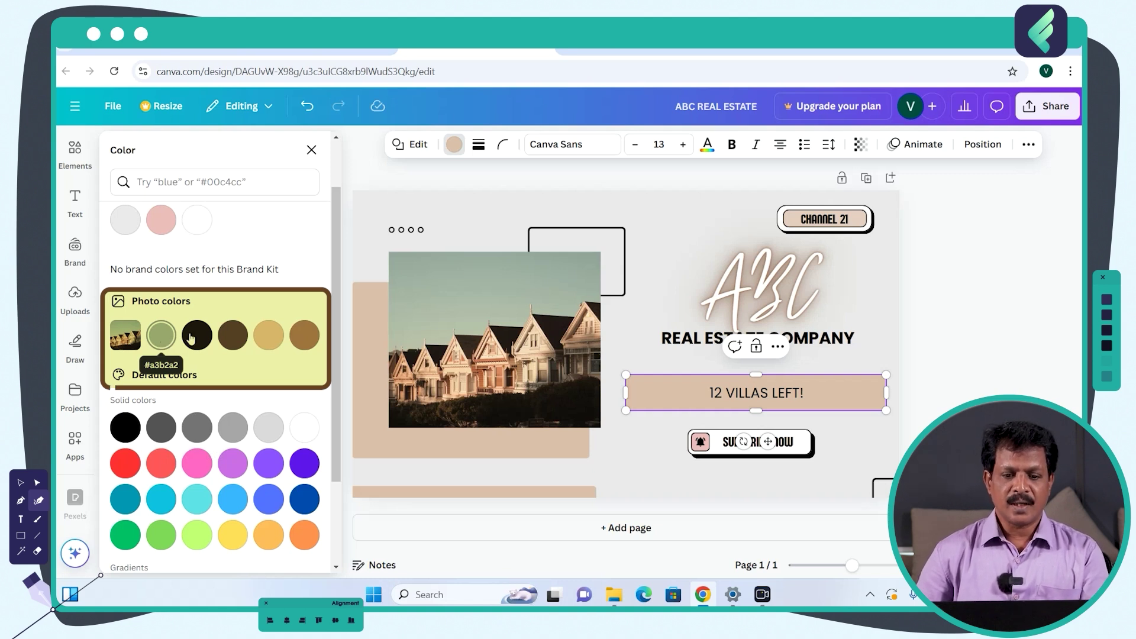
click(161, 335)
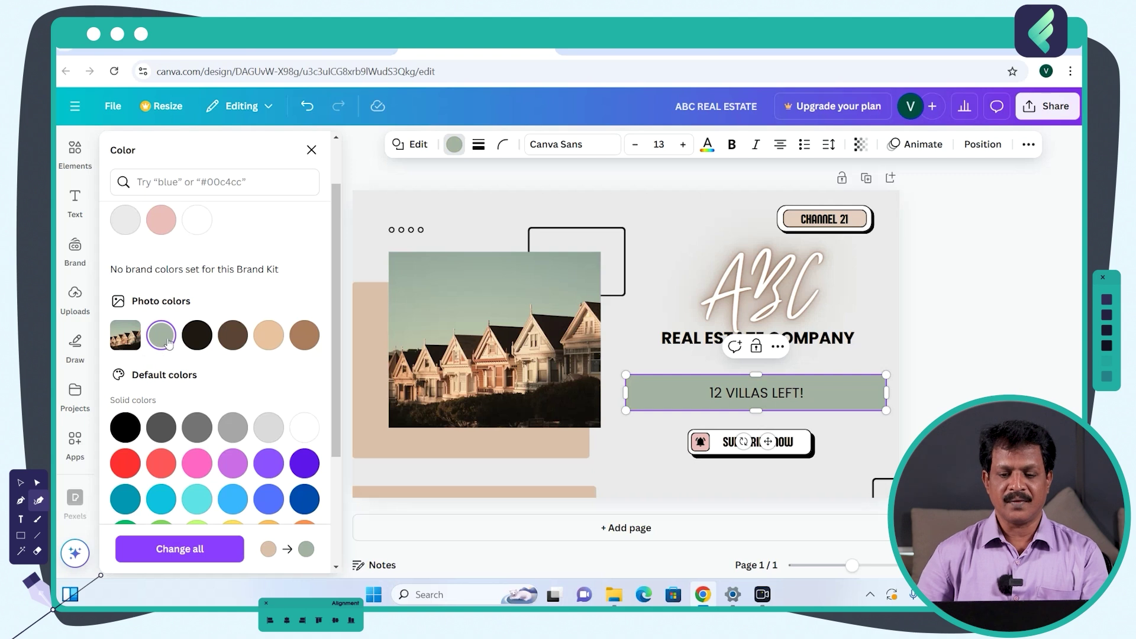
- Recolor the "CHANNEL 21" badge and lower strip sage green, the block behind the photo peach, and the "ABC" glow white
click(758, 320)
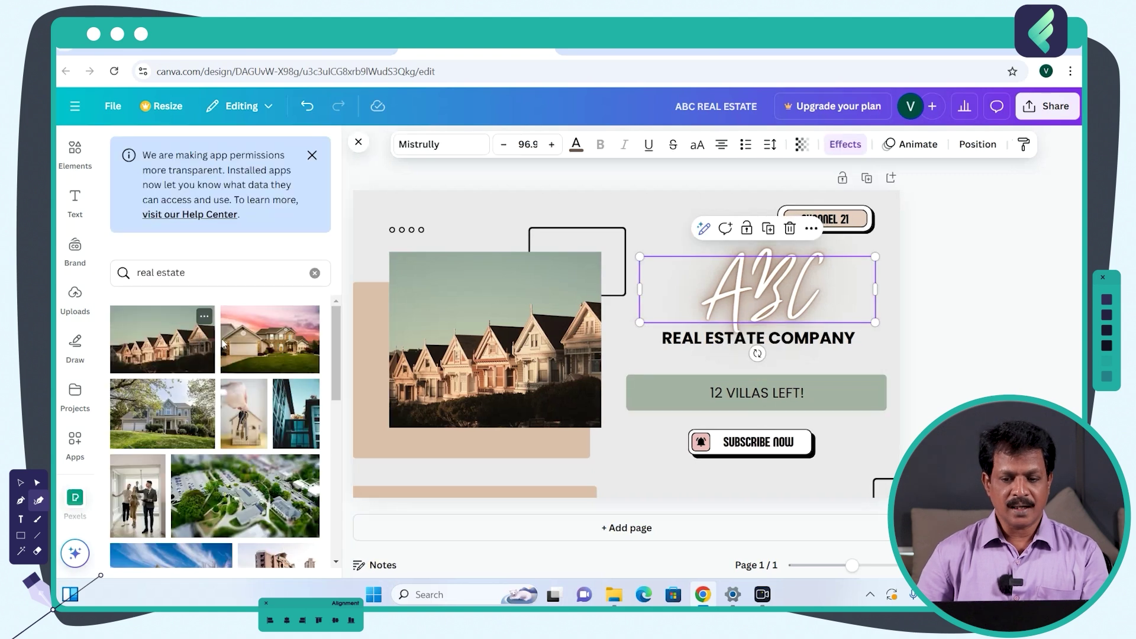
click(576, 145)
click(959, 311)
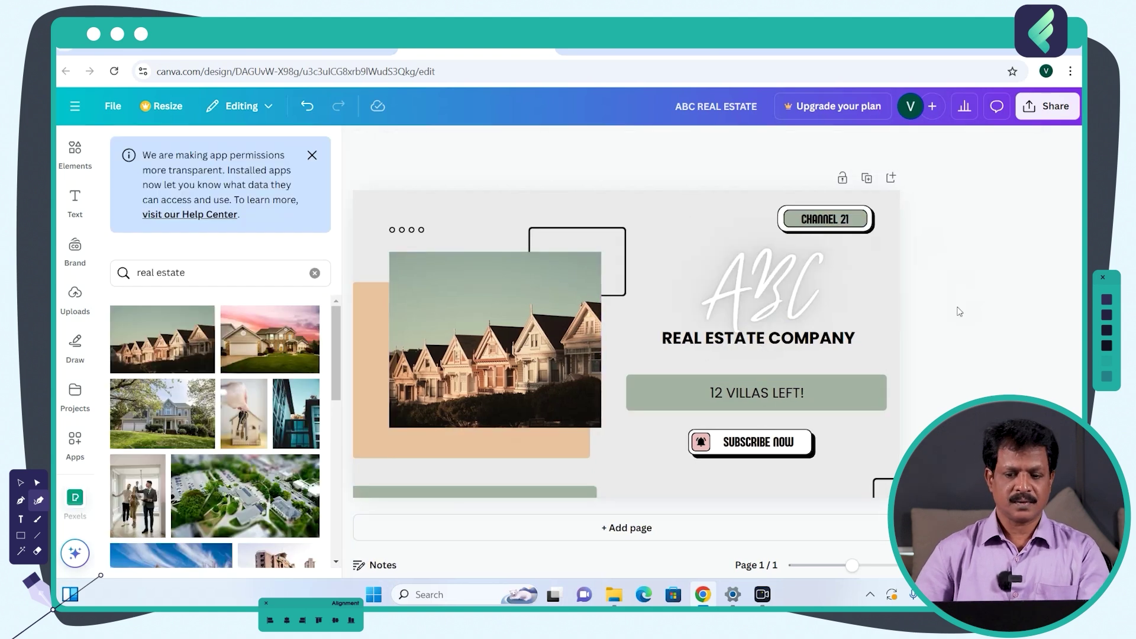
- Fill the square behind the bell icon on the "SUBSCRIBE NOW" button with the sage green #a3b2a2, then deselect everything
click(694, 450)
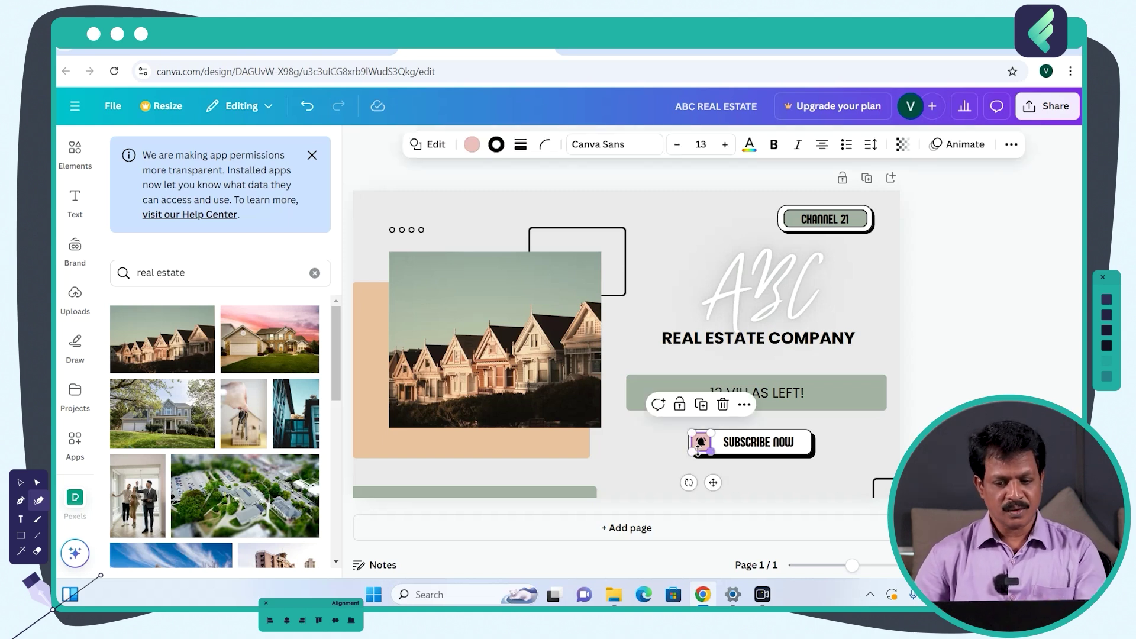
click(472, 145)
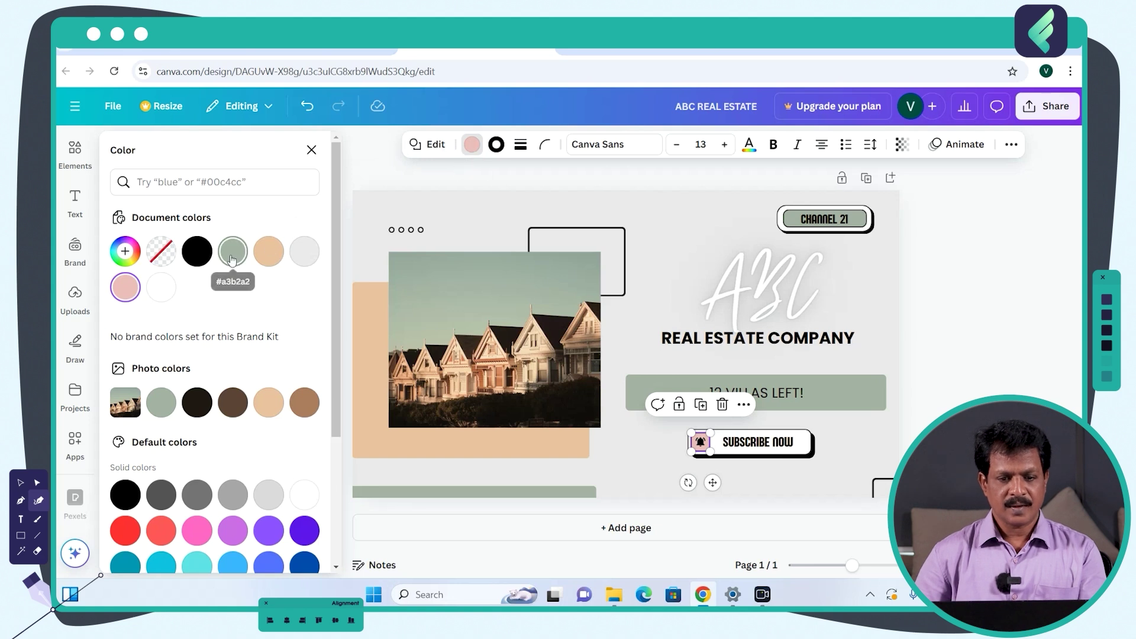
click(472, 145)
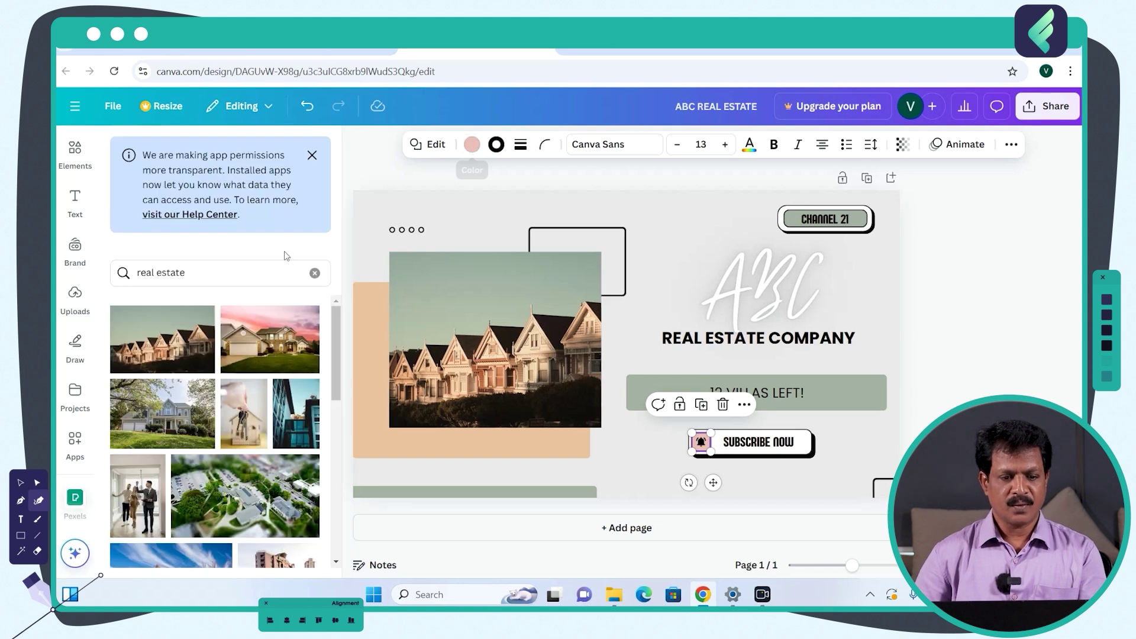
click(471, 145)
click(235, 253)
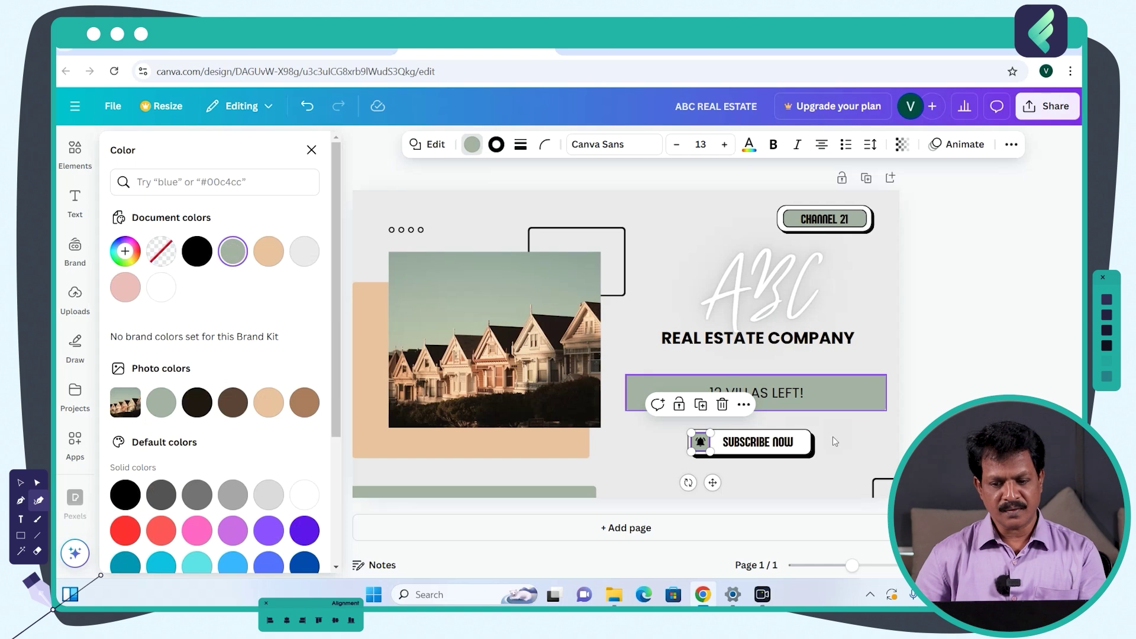
click(846, 452)
click(936, 306)
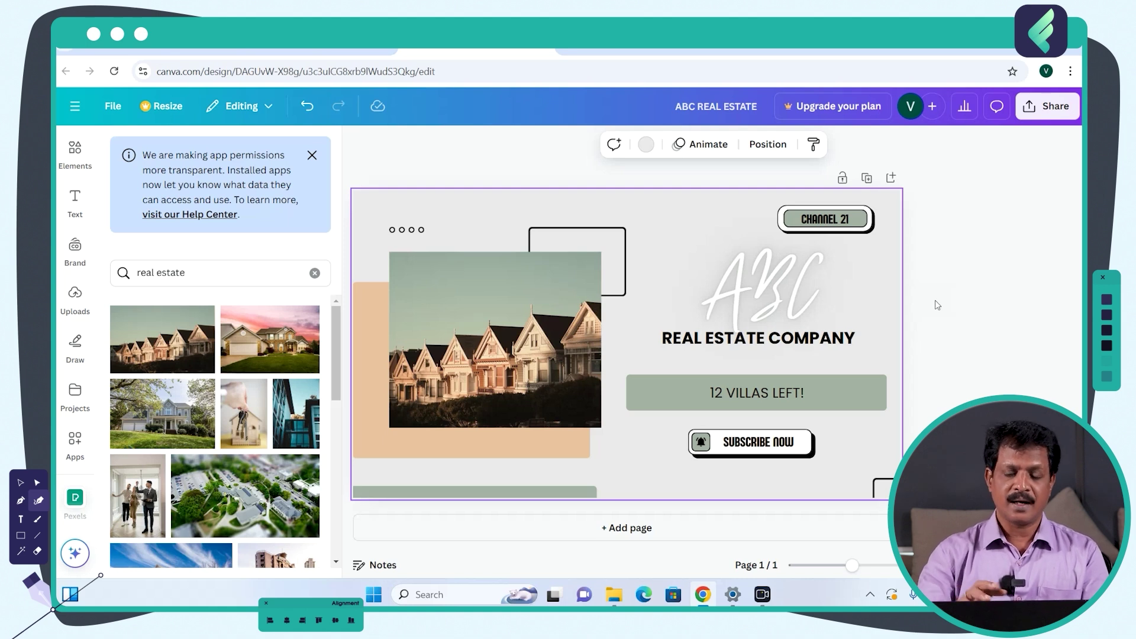
click(930, 302)
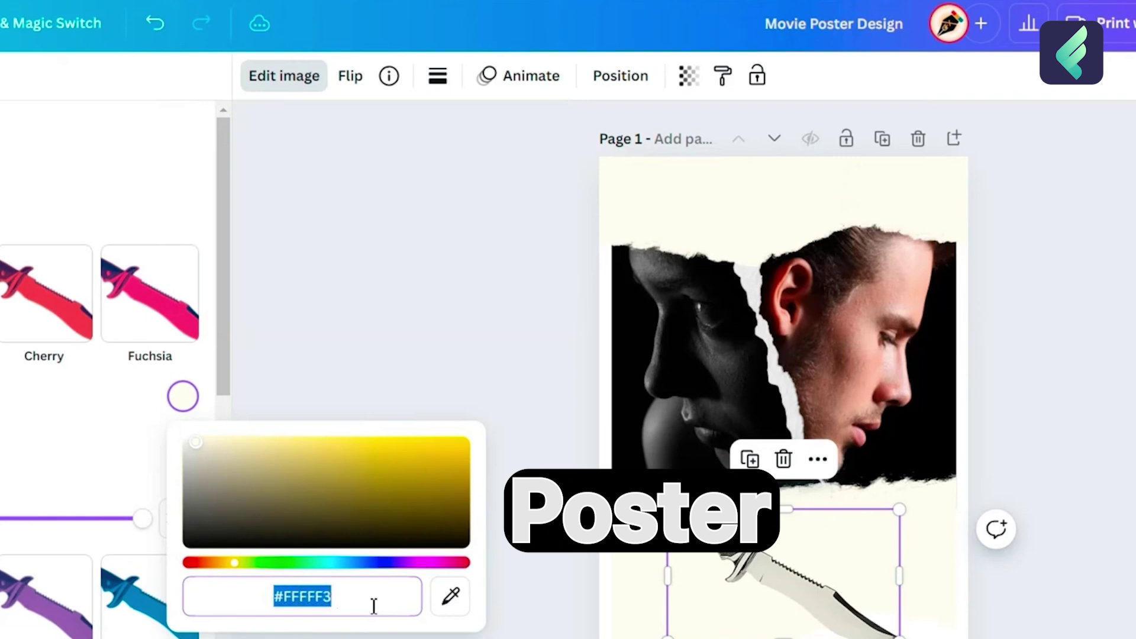
click(98, 444)
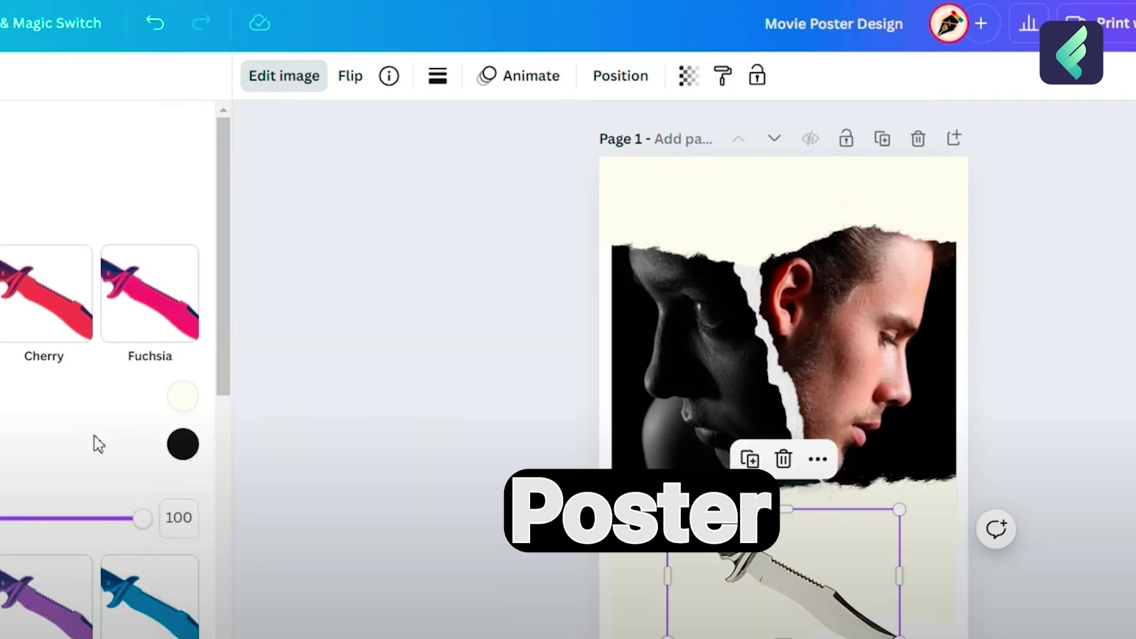
click(183, 445)
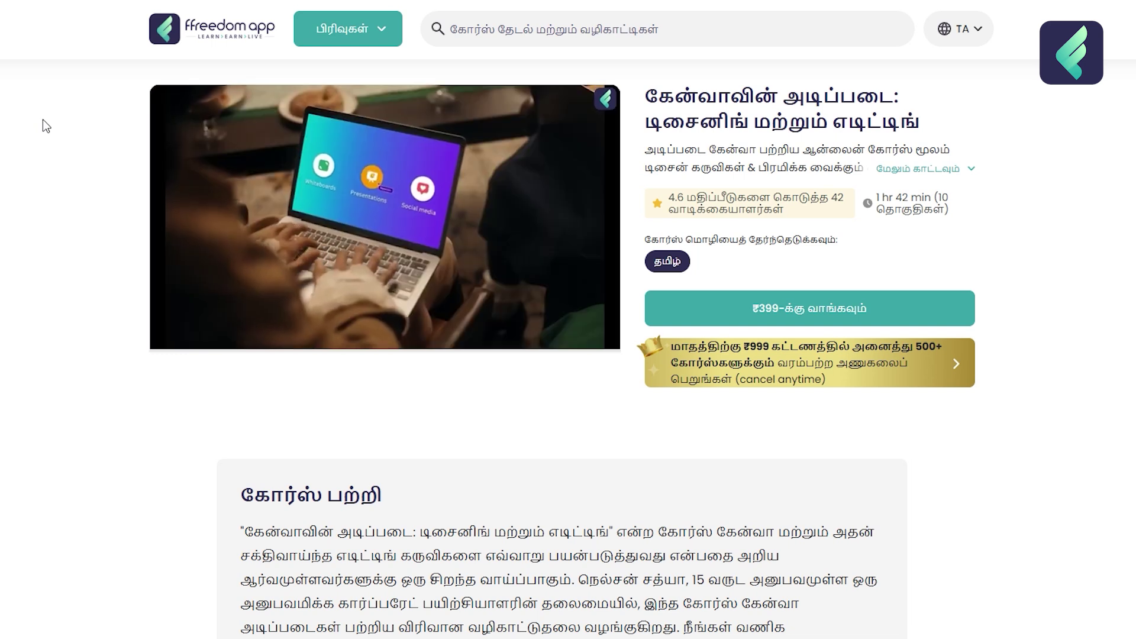
mouse_move(326, 249)
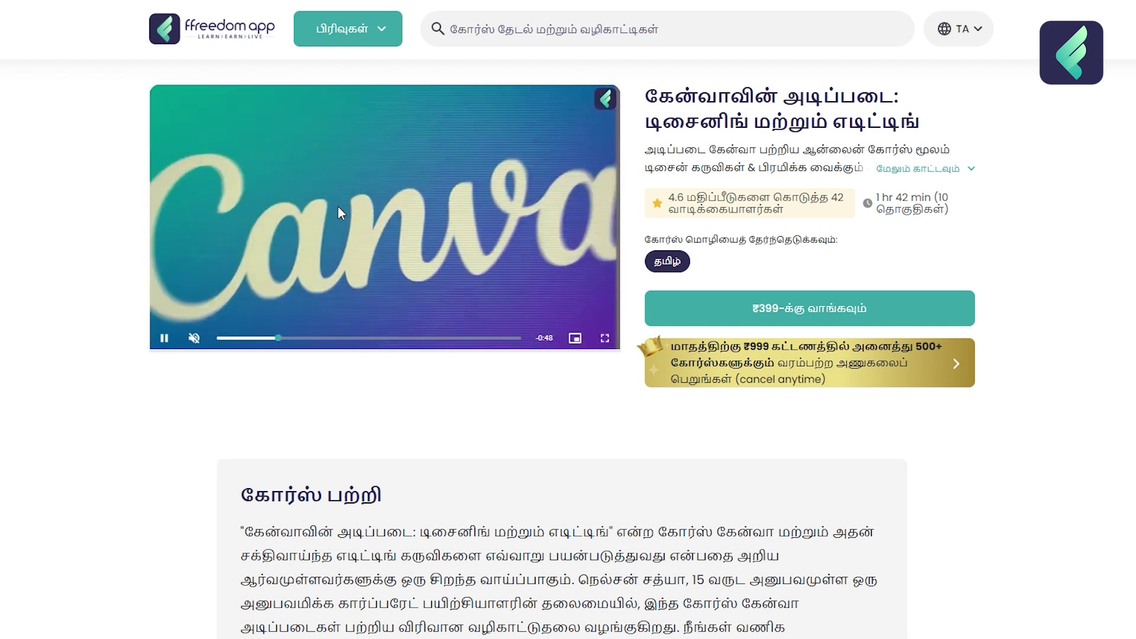
scroll(337, 205, down, 10)
scroll(352, 324, down, 8)
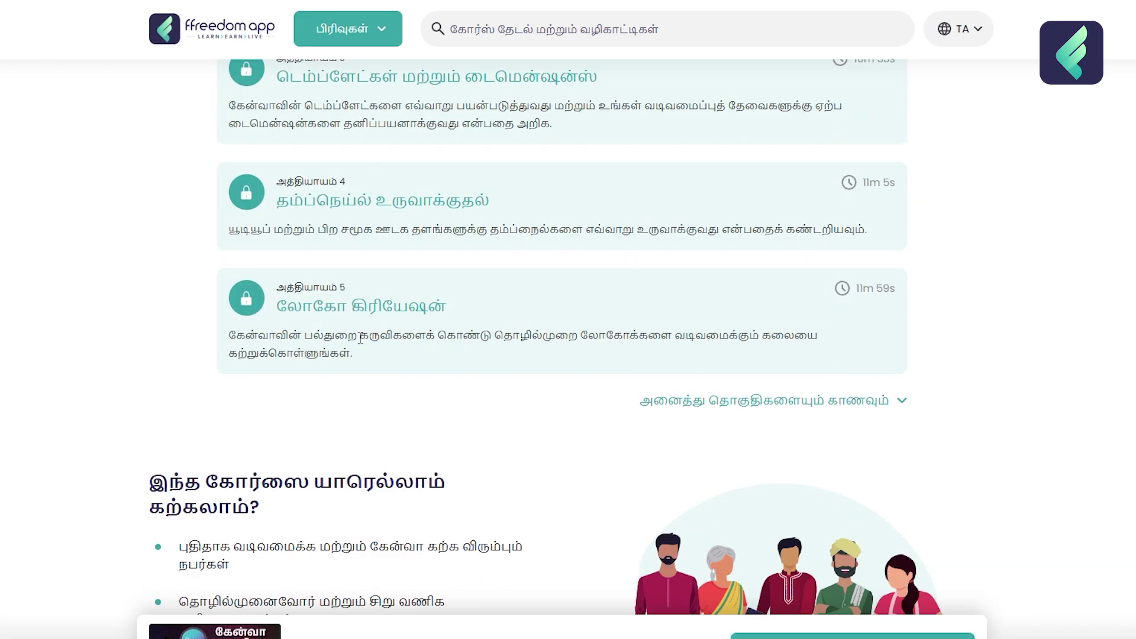